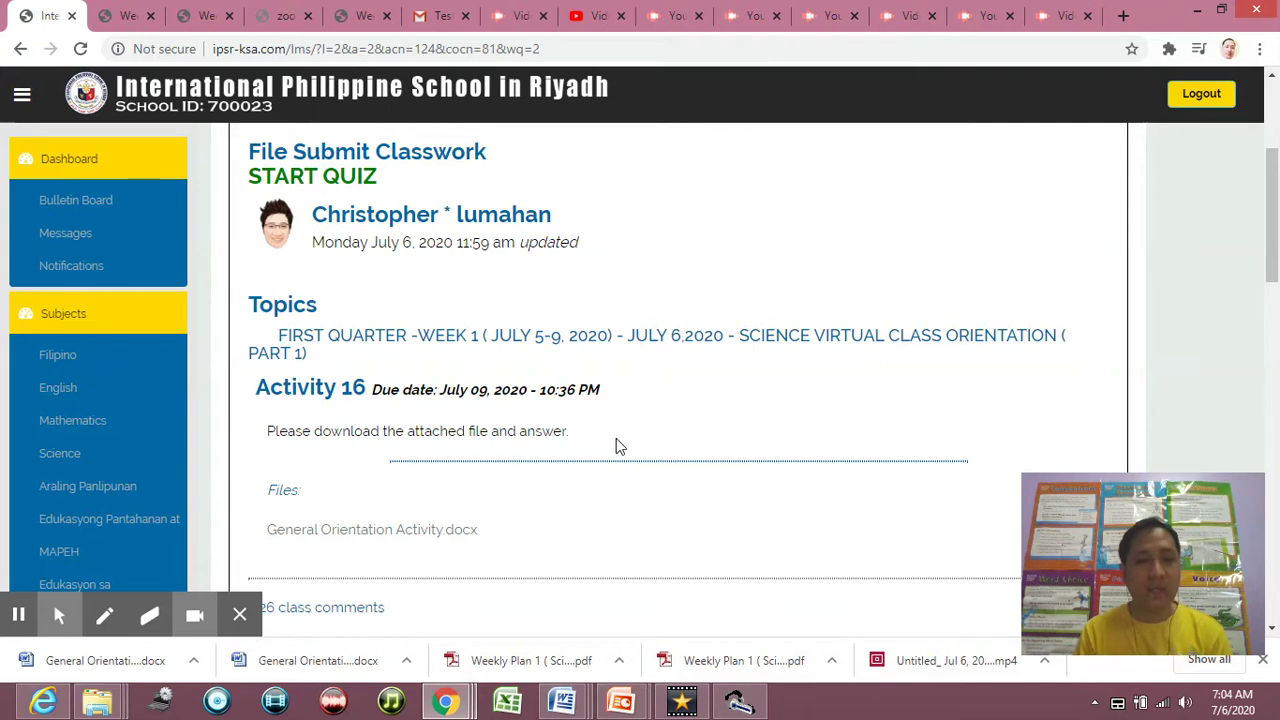
Open the Activity 16 entry with the attached General Orientation Activity.docx and its class comments
scroll(630, 434, up, 1)
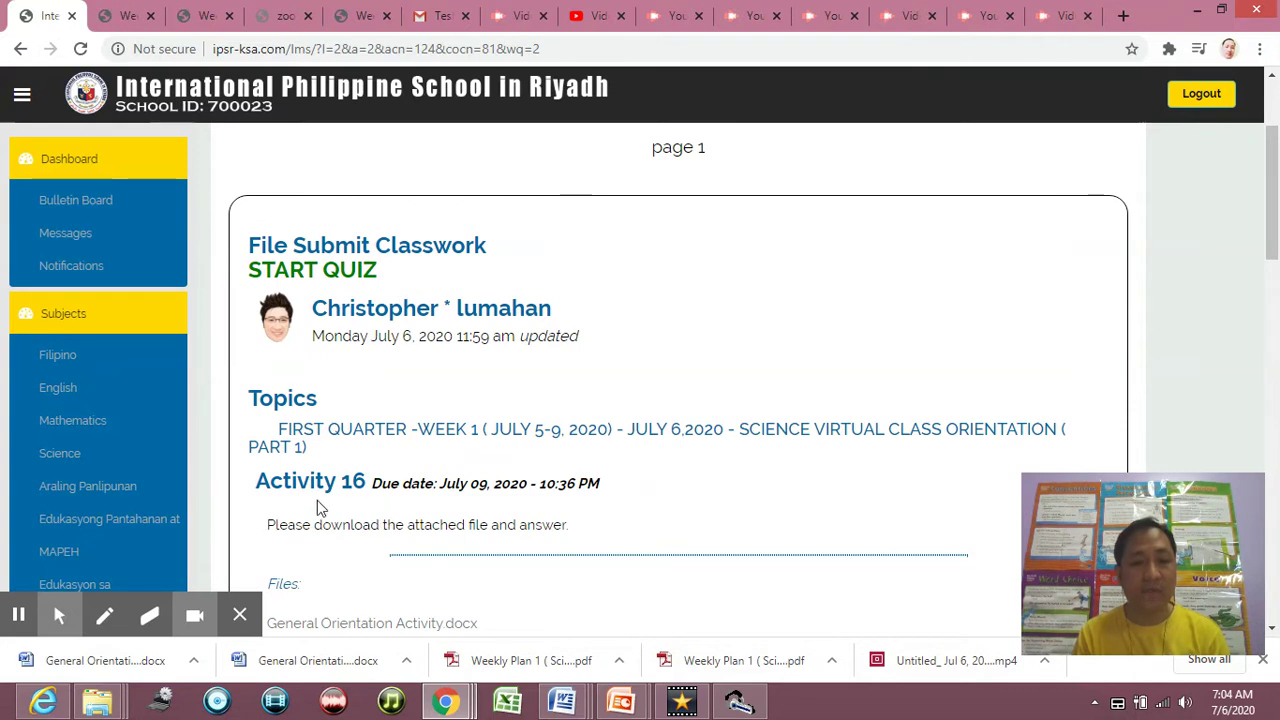
scroll(430, 525, down, 1)
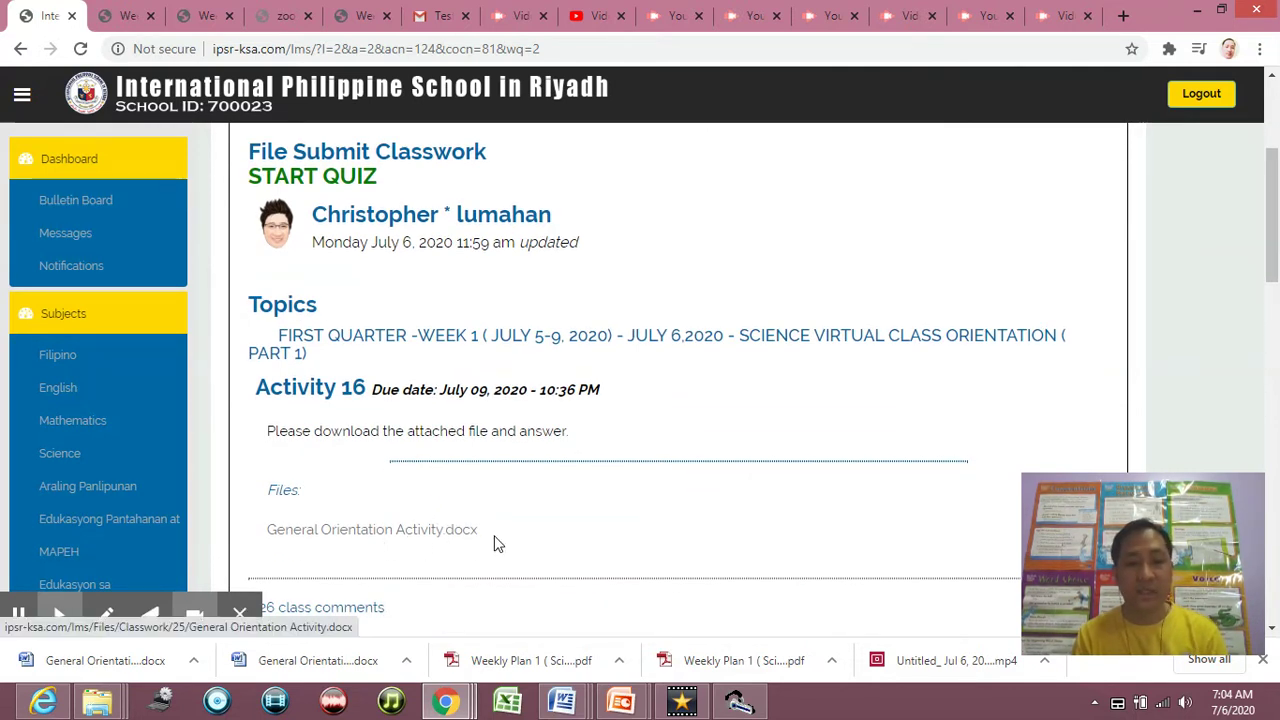
scroll(527, 525, up, 1)
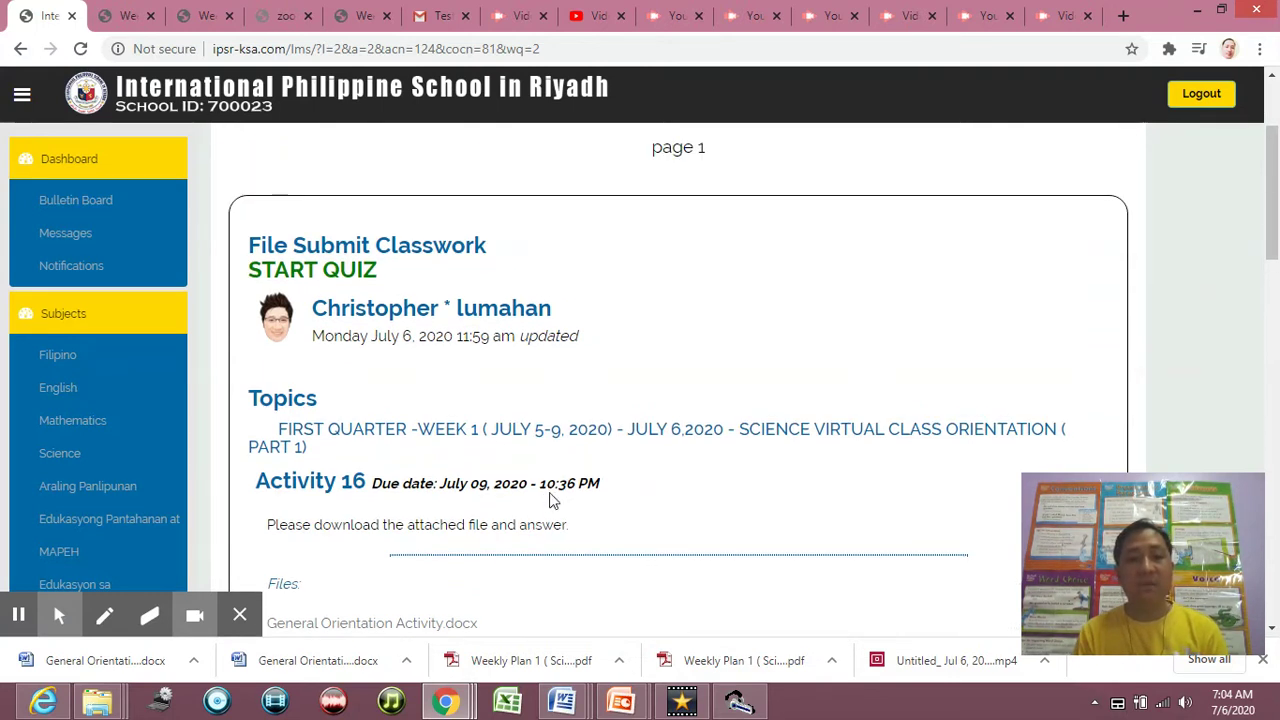
click(365, 282)
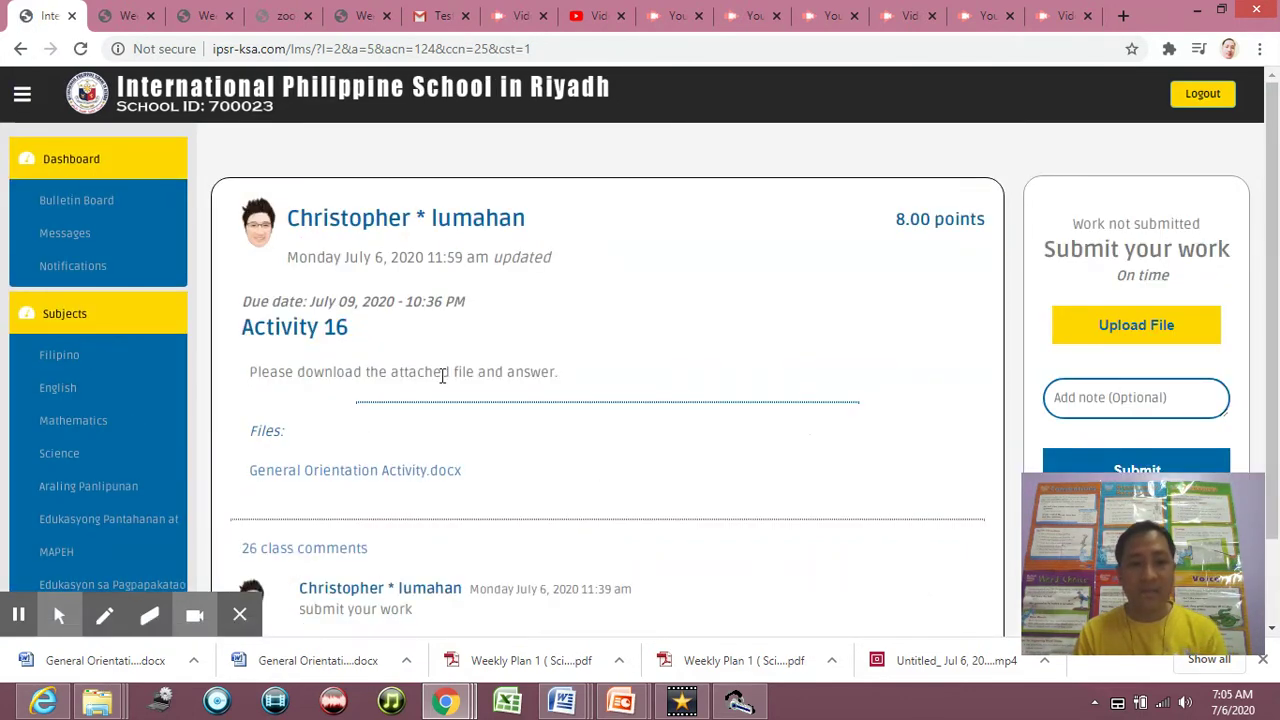
scroll(358, 367, down, 1)
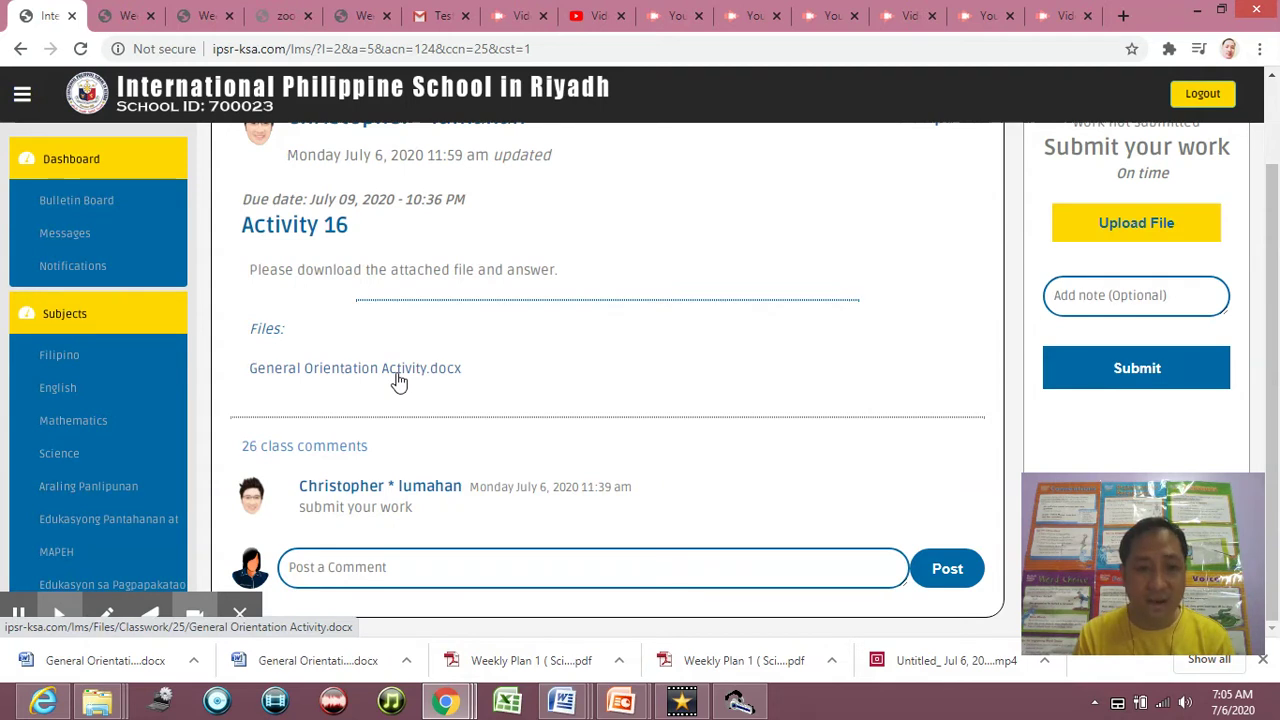
scroll(668, 386, up, 1)
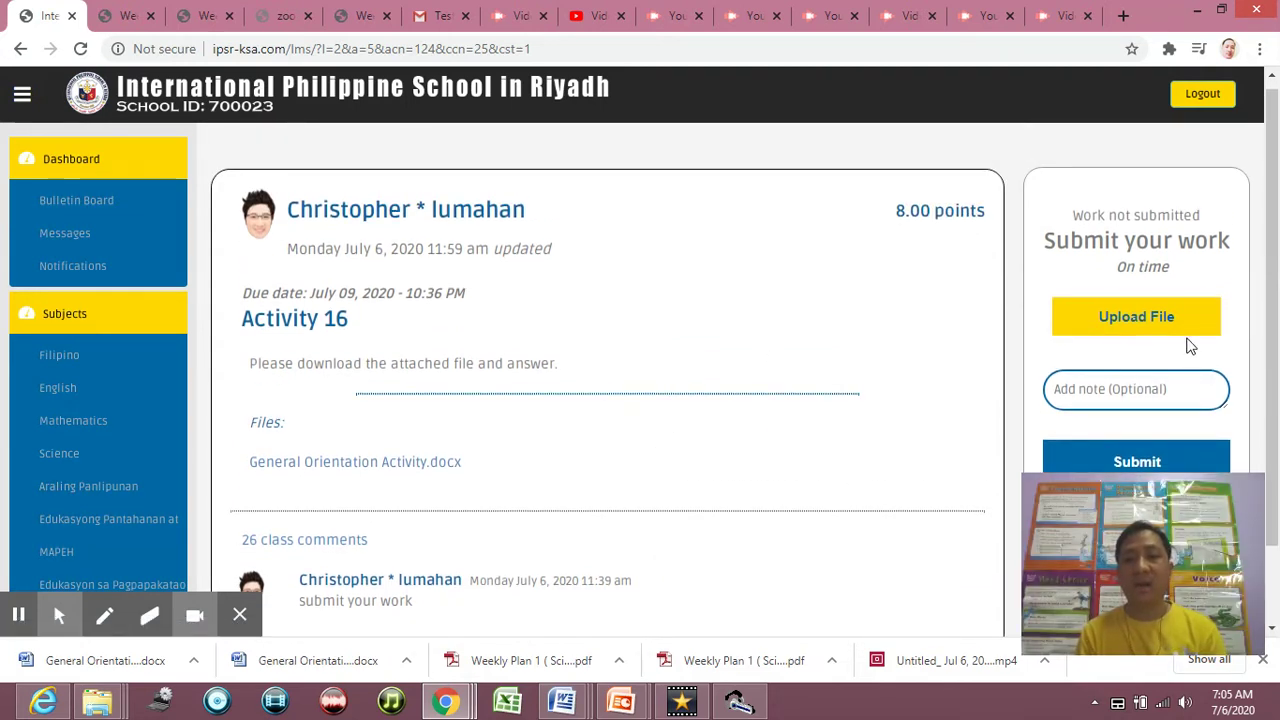
Attach the answered General Orientation Activity .docx from the Desktop to Activity 16
click(1136, 316)
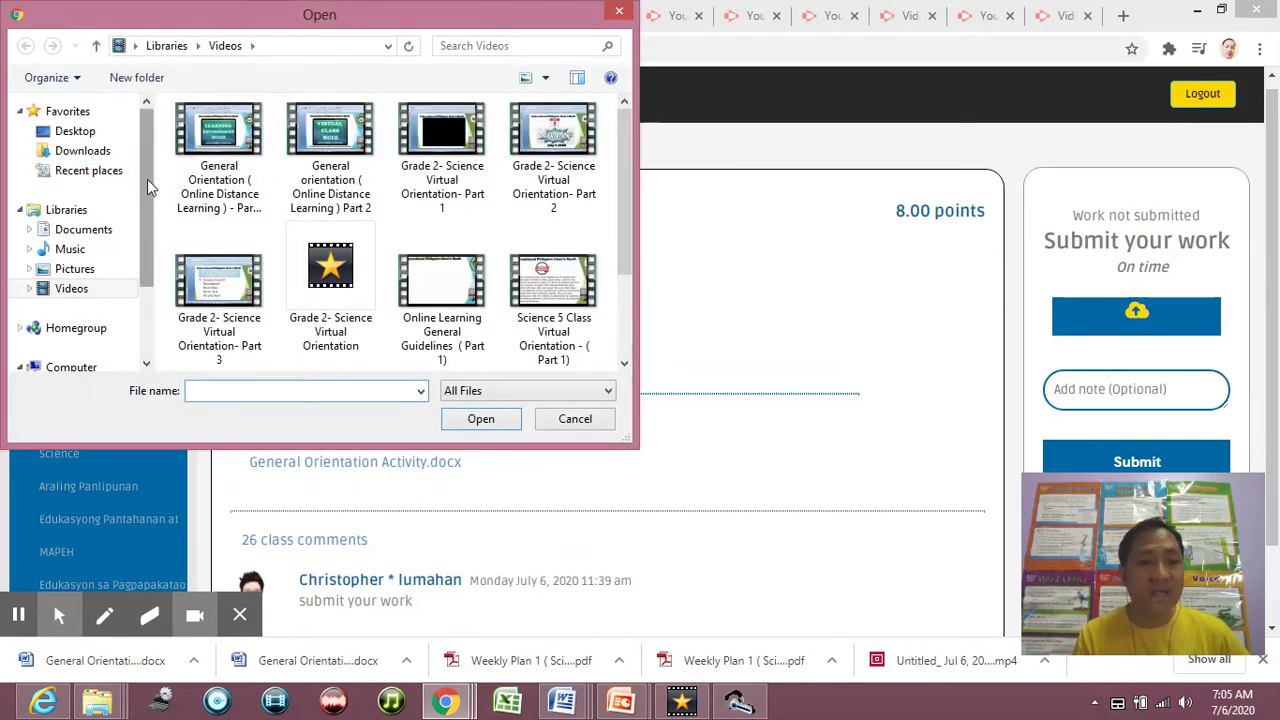
click(80, 131)
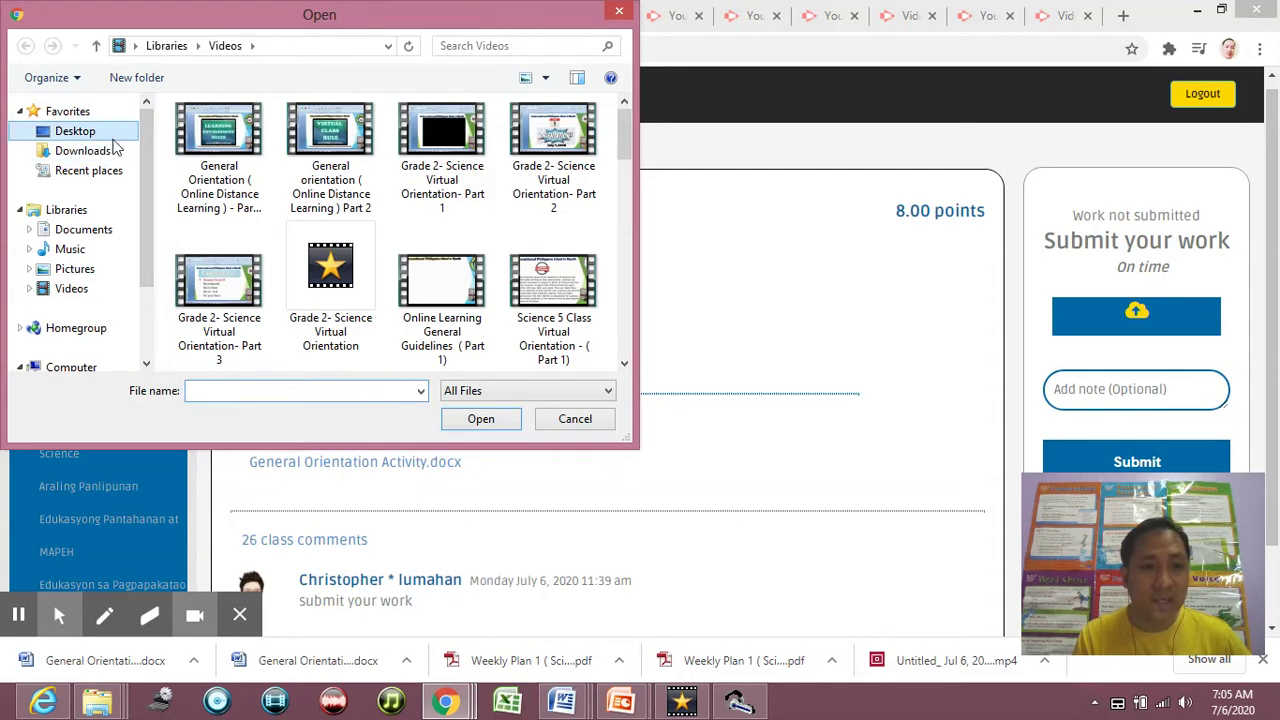
drag(621, 140, 580, 271)
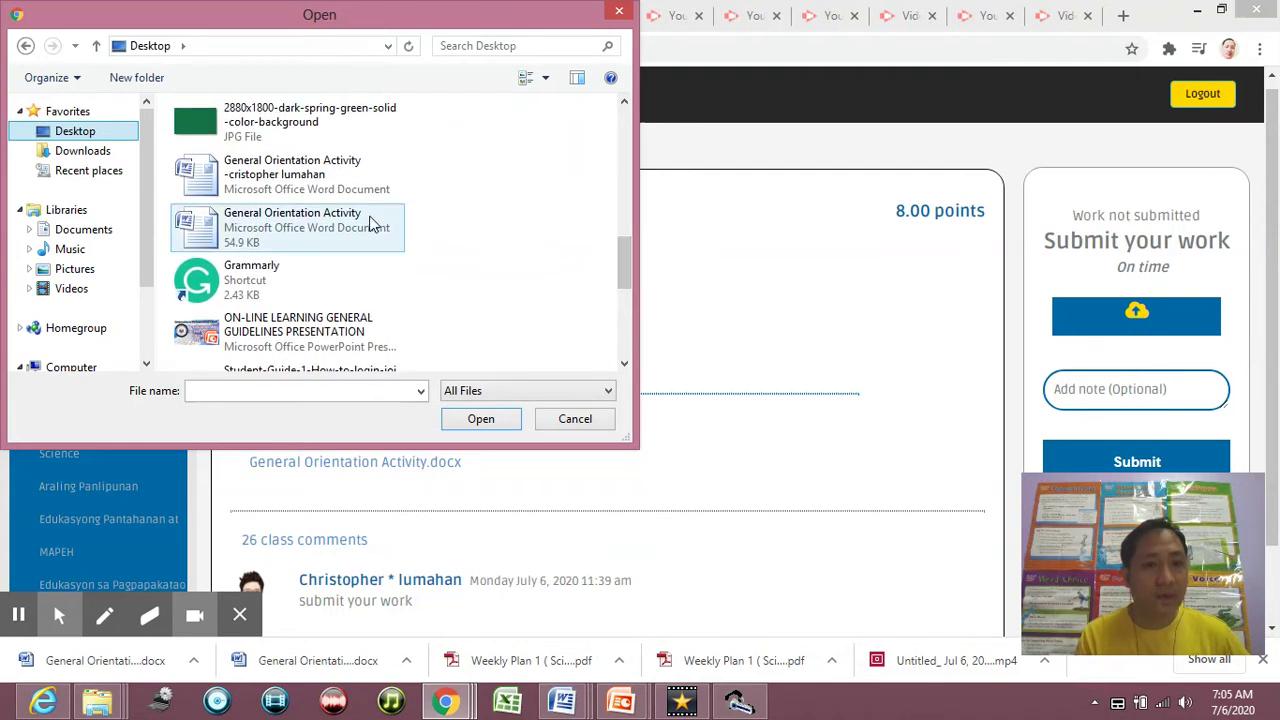
click(313, 177)
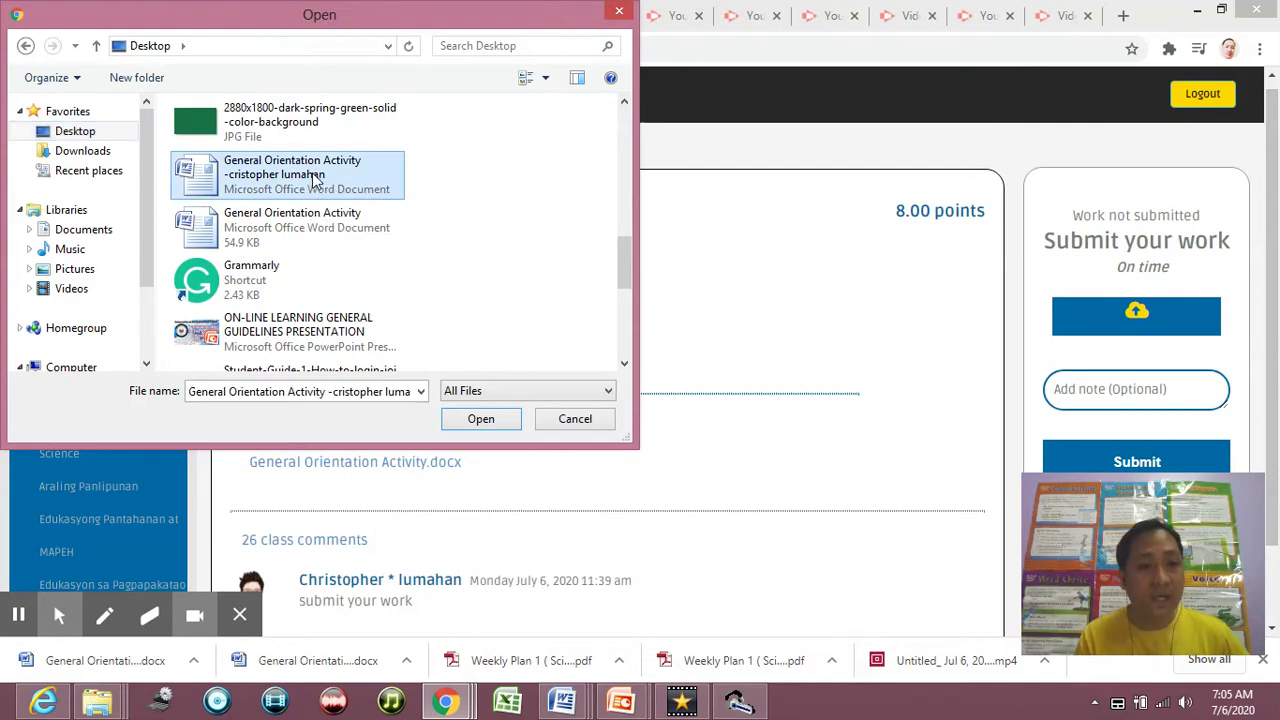
click(483, 420)
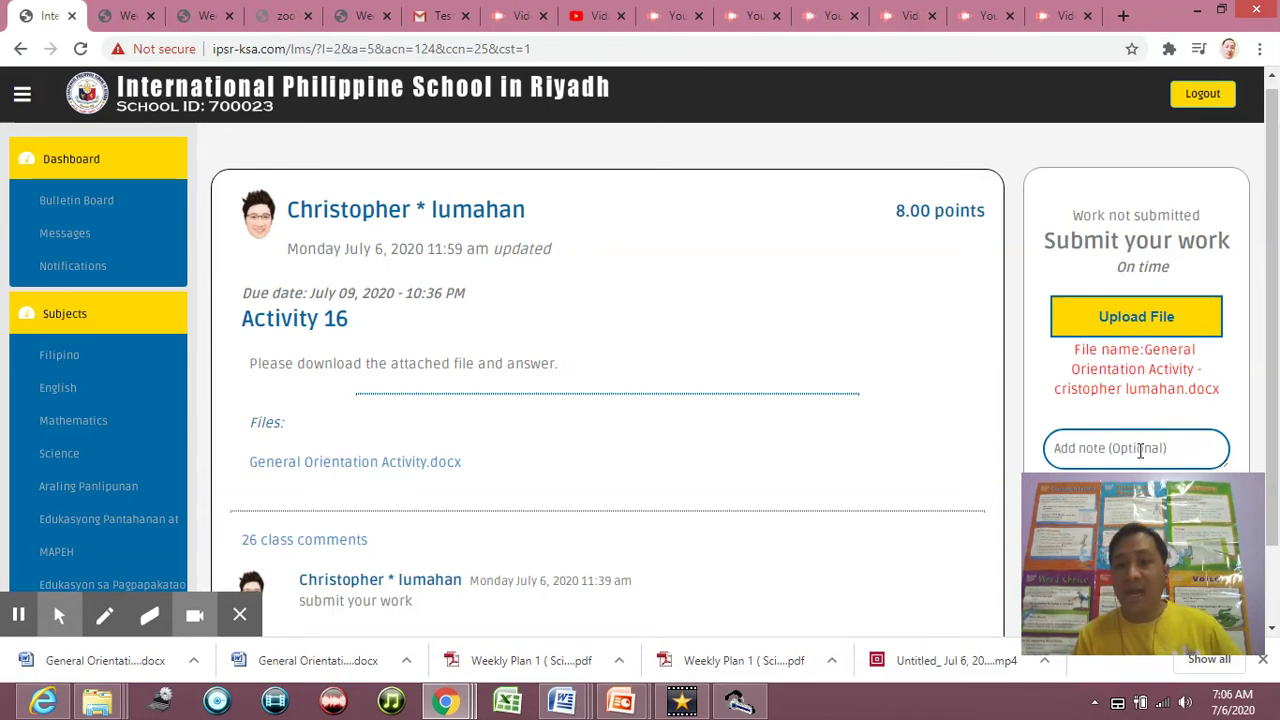
Write 'Dear teacher: This is my work. Thank you' in the optional note field
mouse_move(1255, 549)
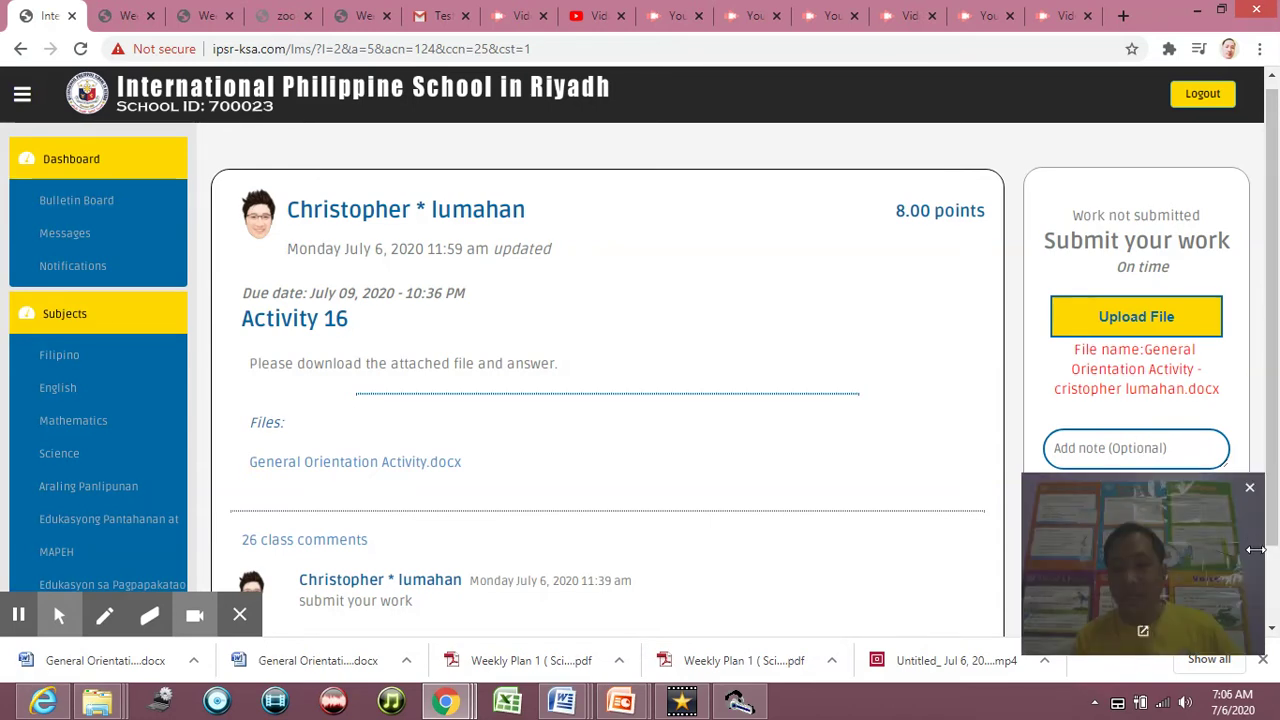
drag(1255, 555, 875, 531)
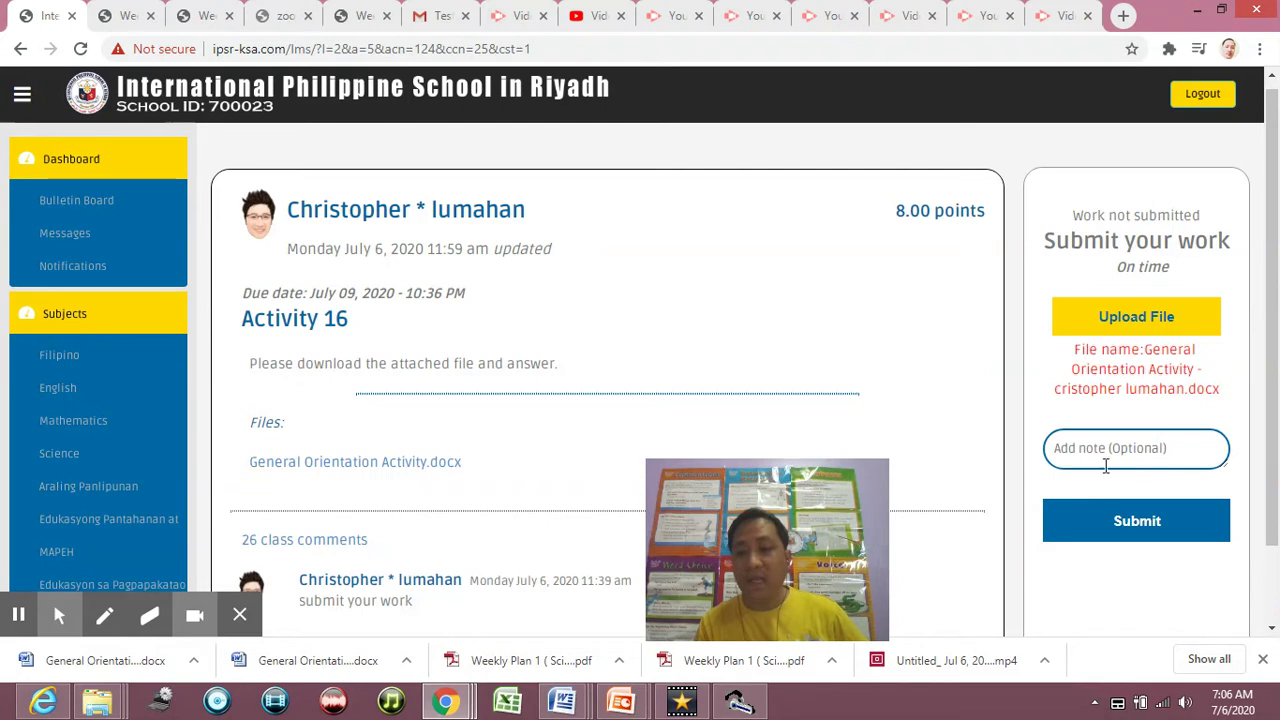
click(1133, 446)
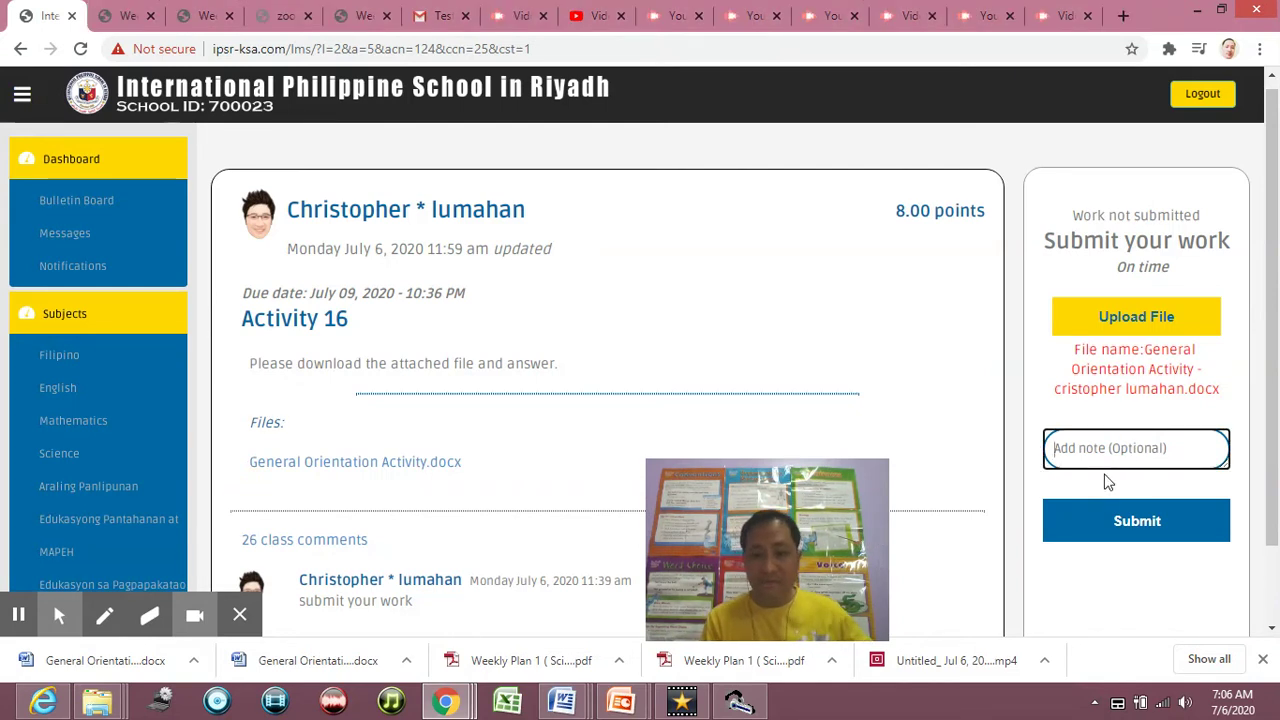
text(Dear te)
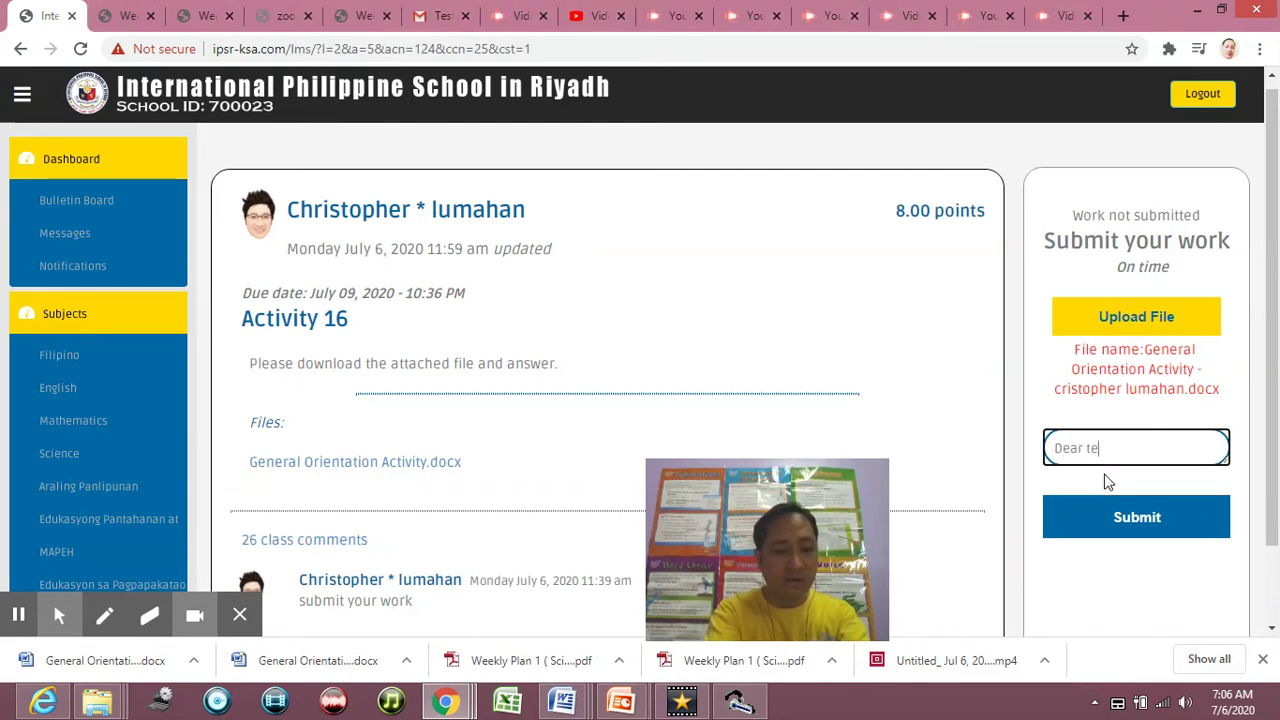
text(acher: )
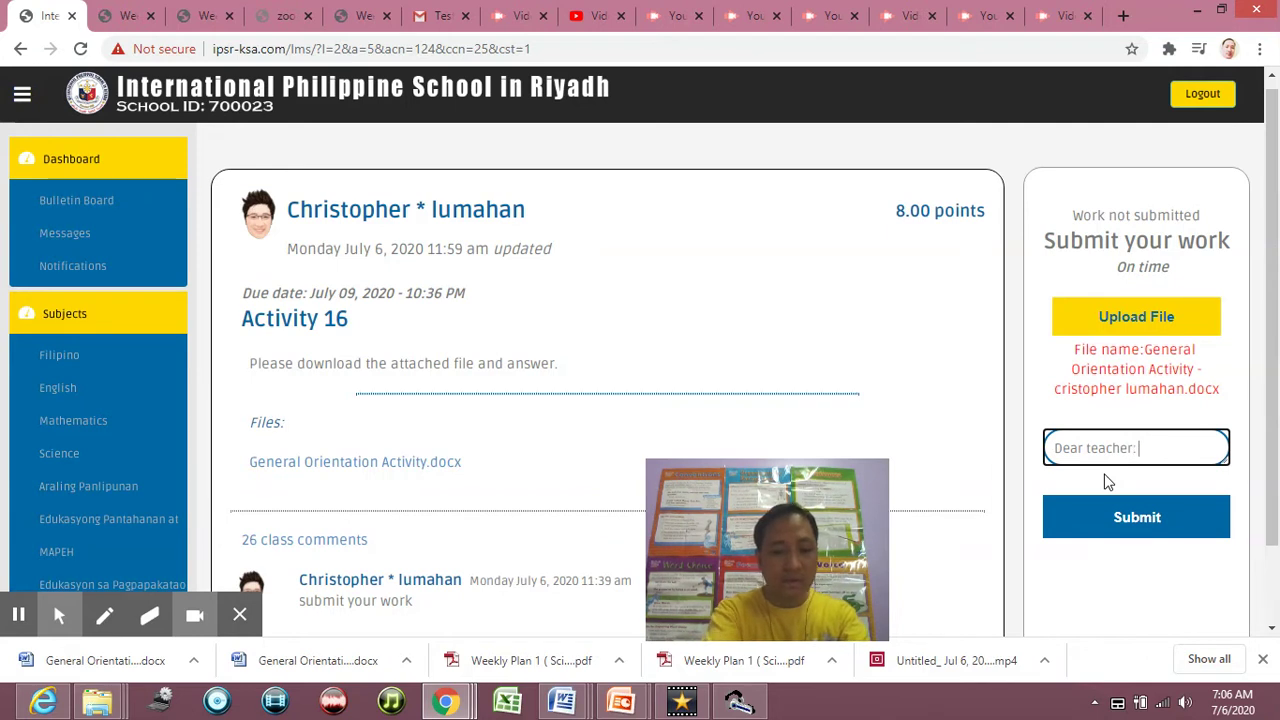
text(This is m)
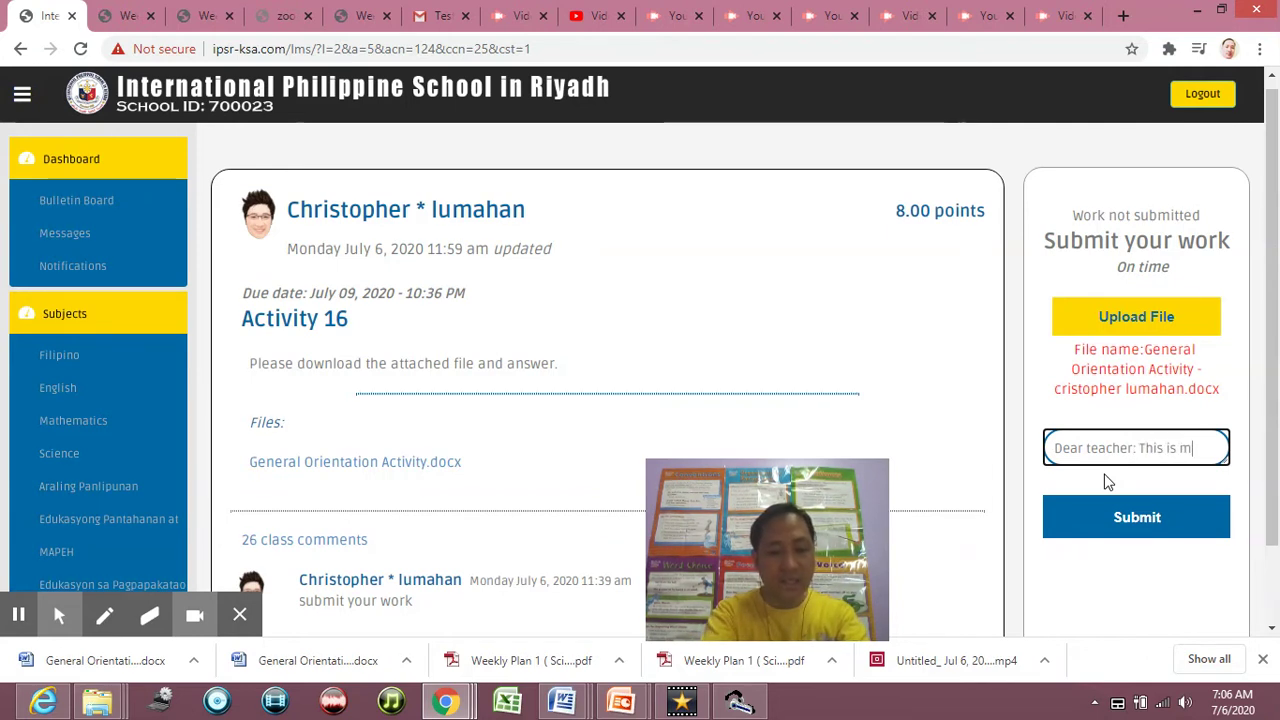
text(y work)
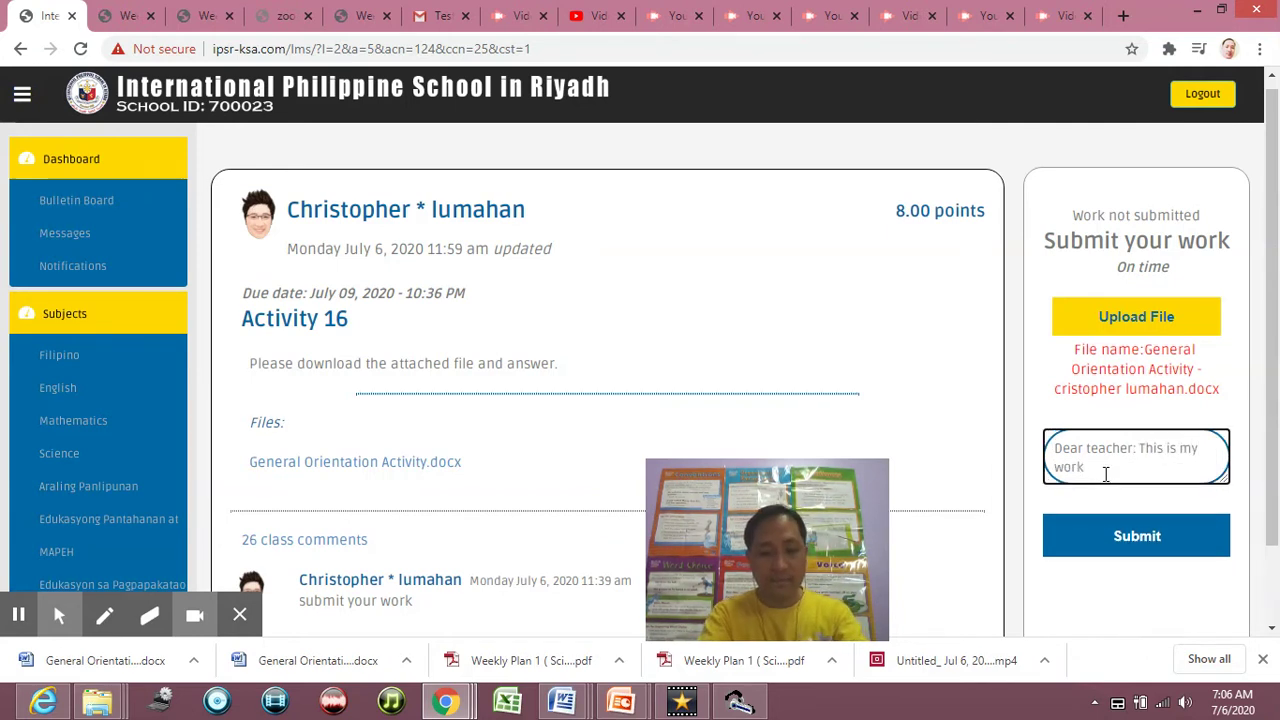
text(. Thank you)
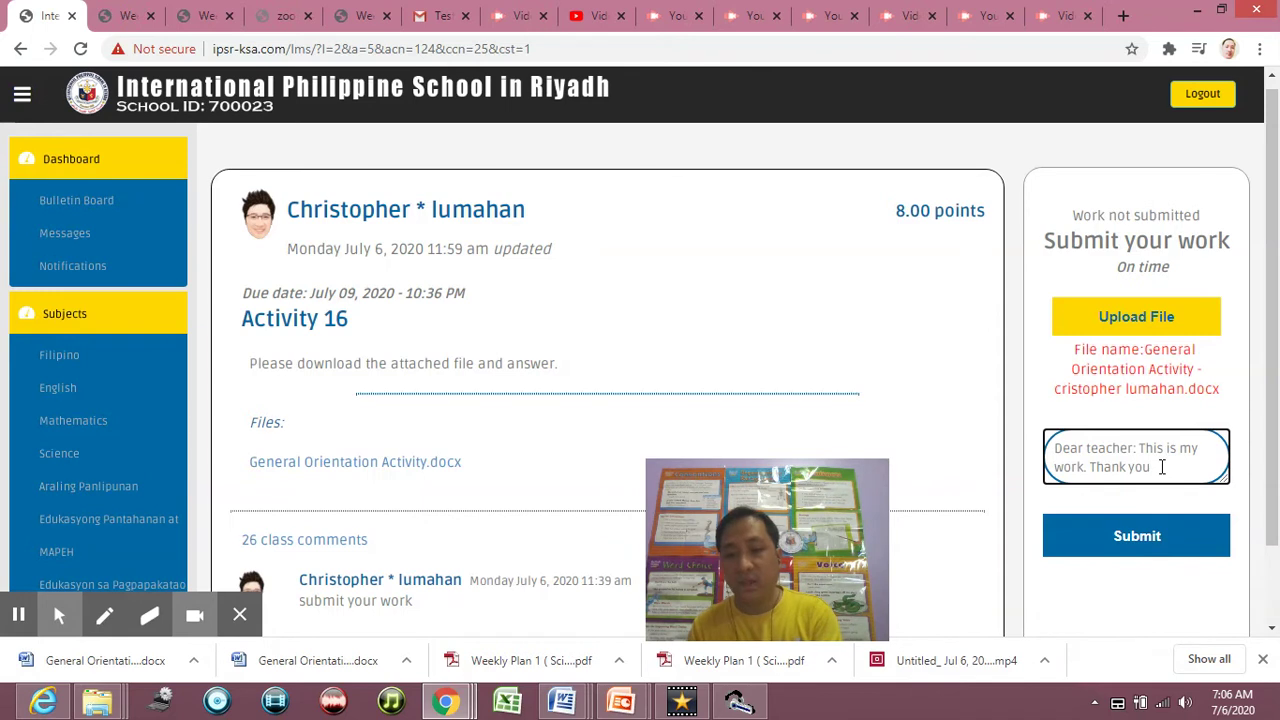
Submit Activity 16 so it shows Work Submitted on time, and start a new browser tab
click(1143, 545)
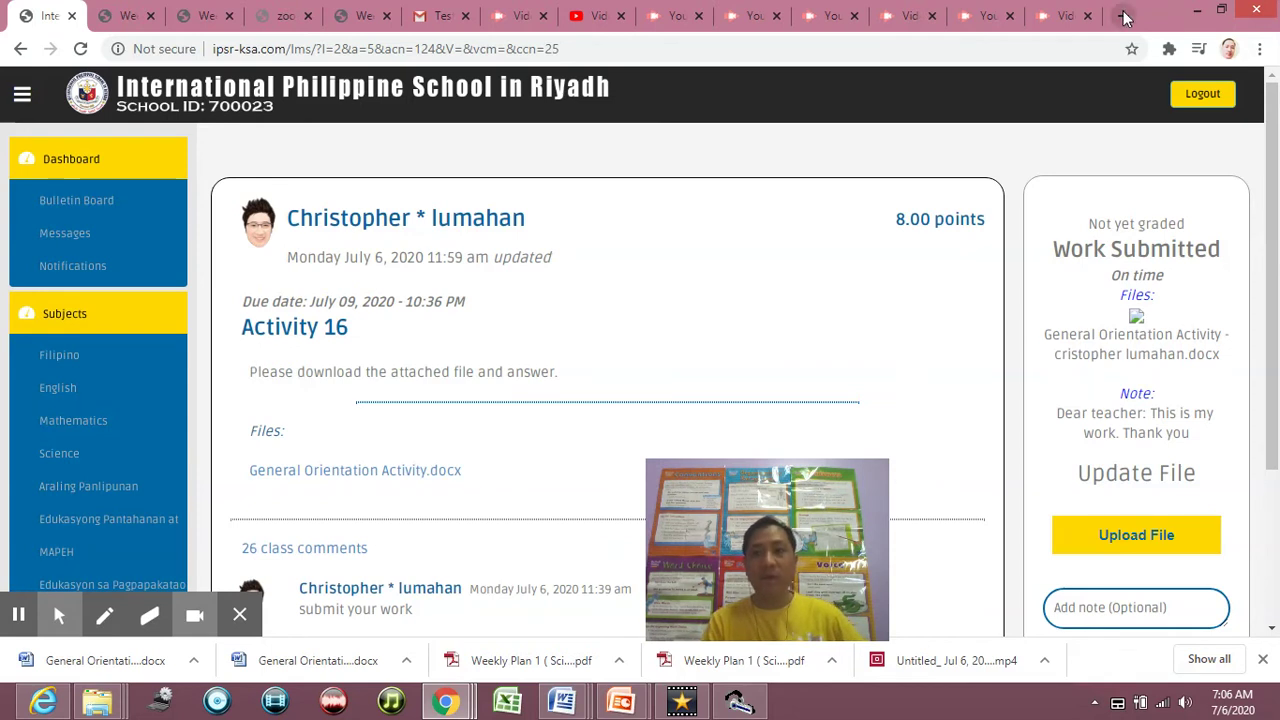
click(1123, 15)
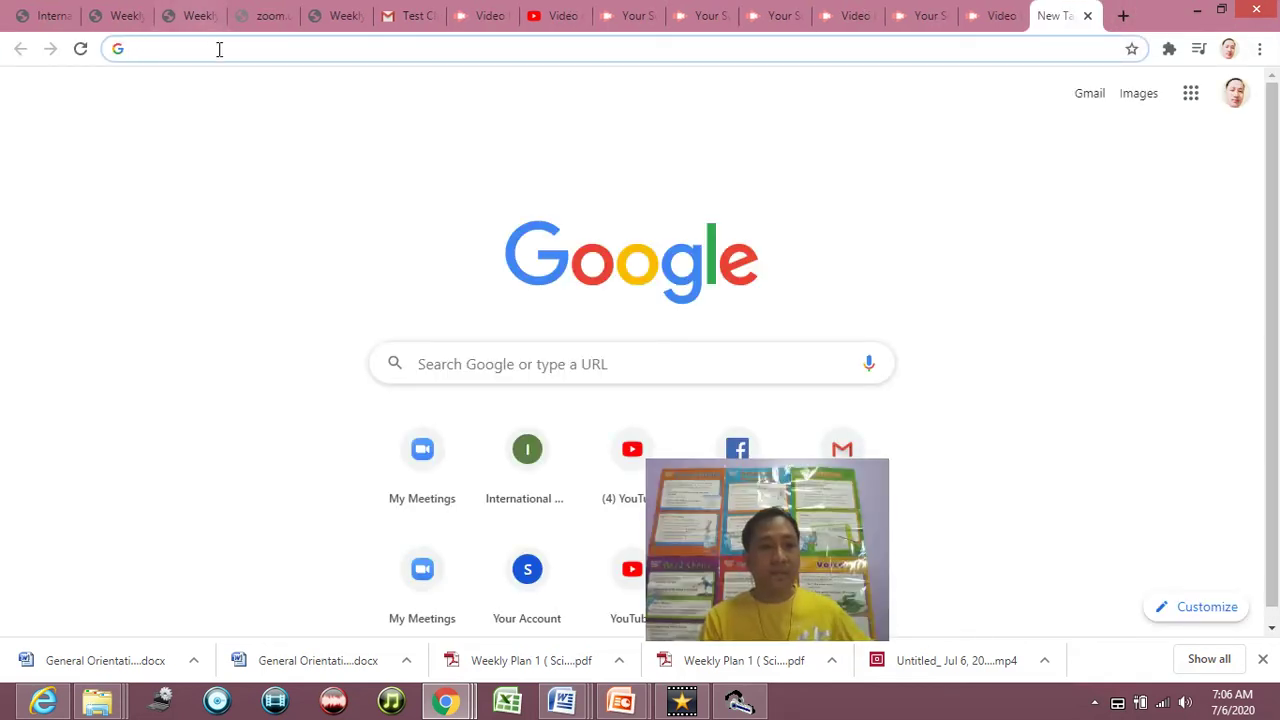
Load the IPSR LMS Bulletin Board in the new tab, then return to the Activity 16 page
text(ip)
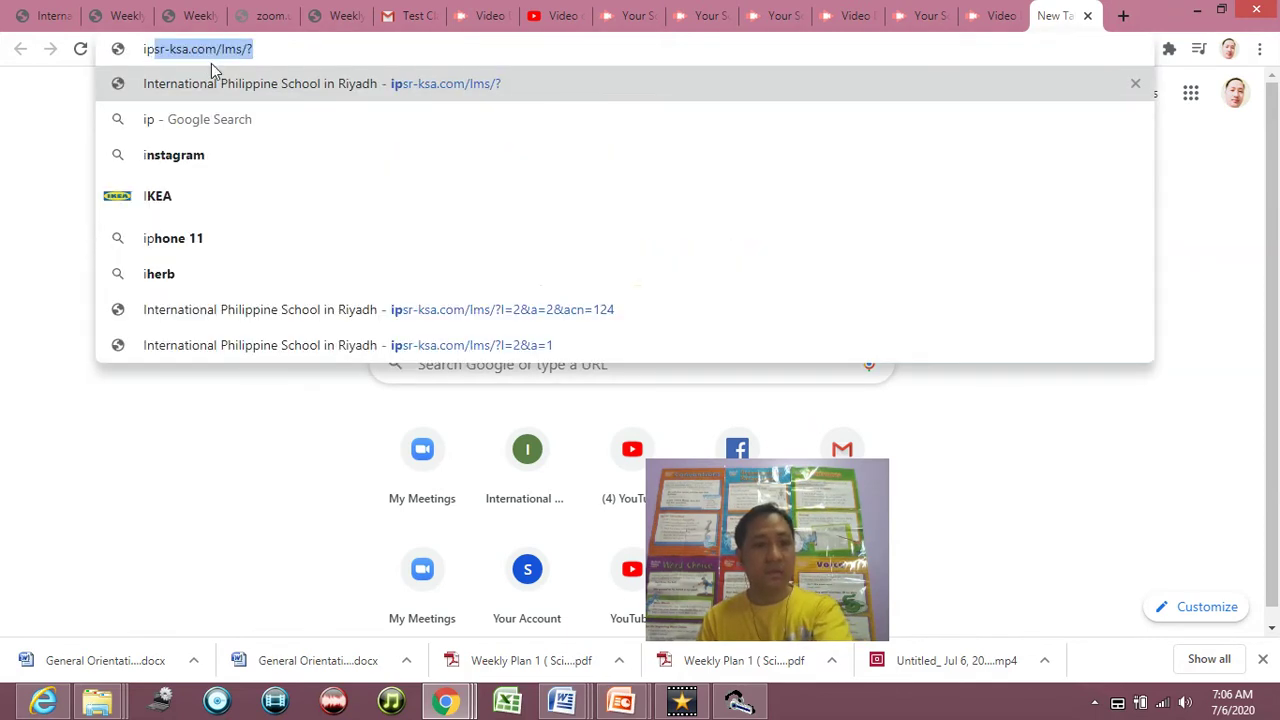
click(257, 92)
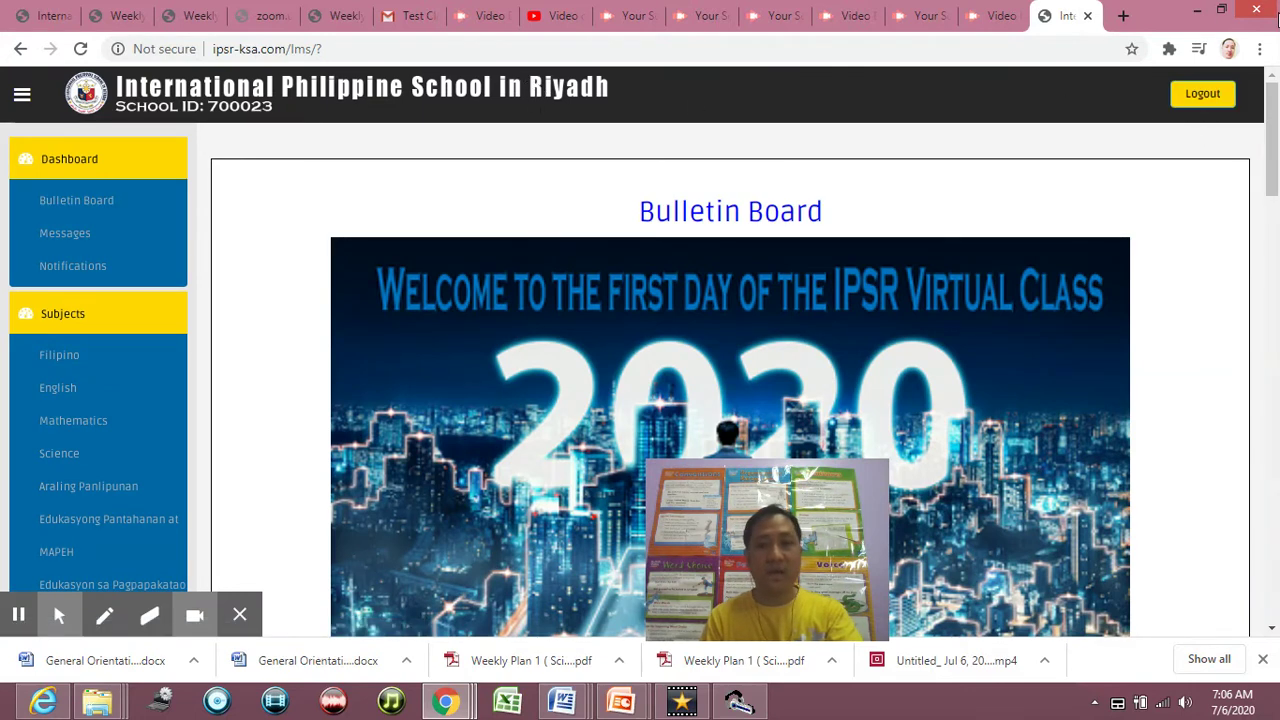
click(55, 15)
drag(731, 471, 1139, 585)
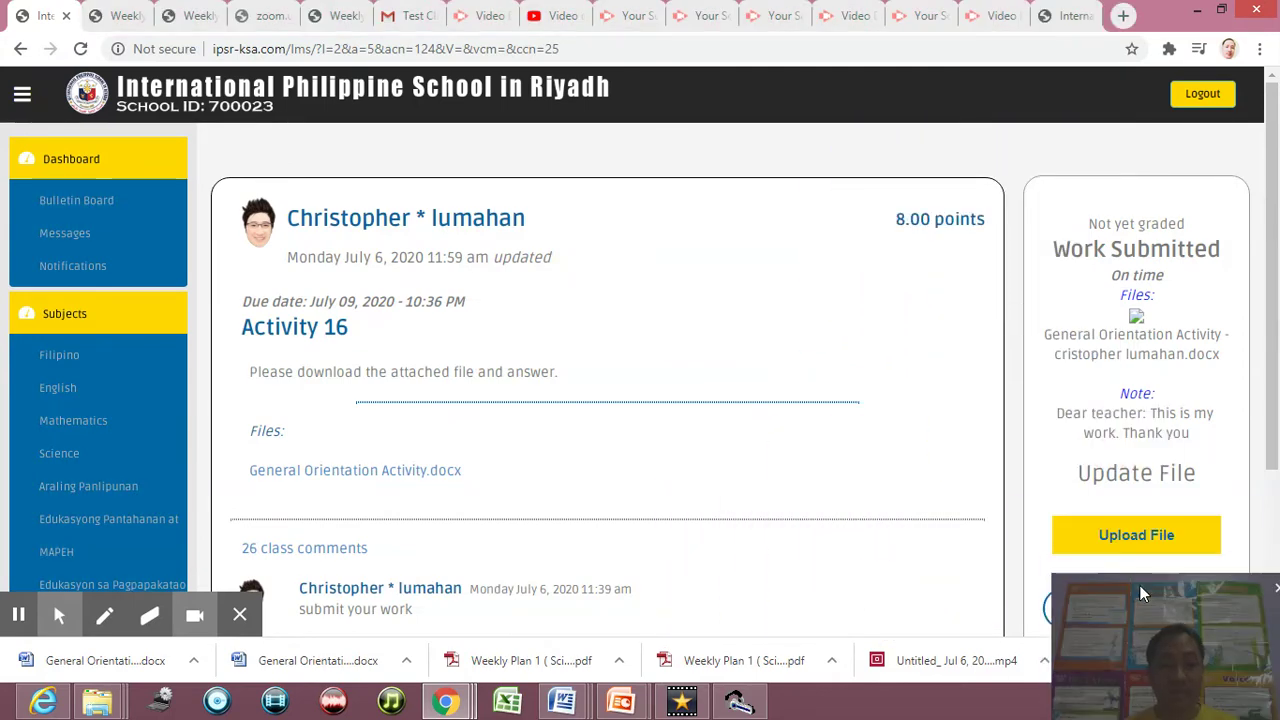
drag(1139, 585, 1139, 585)
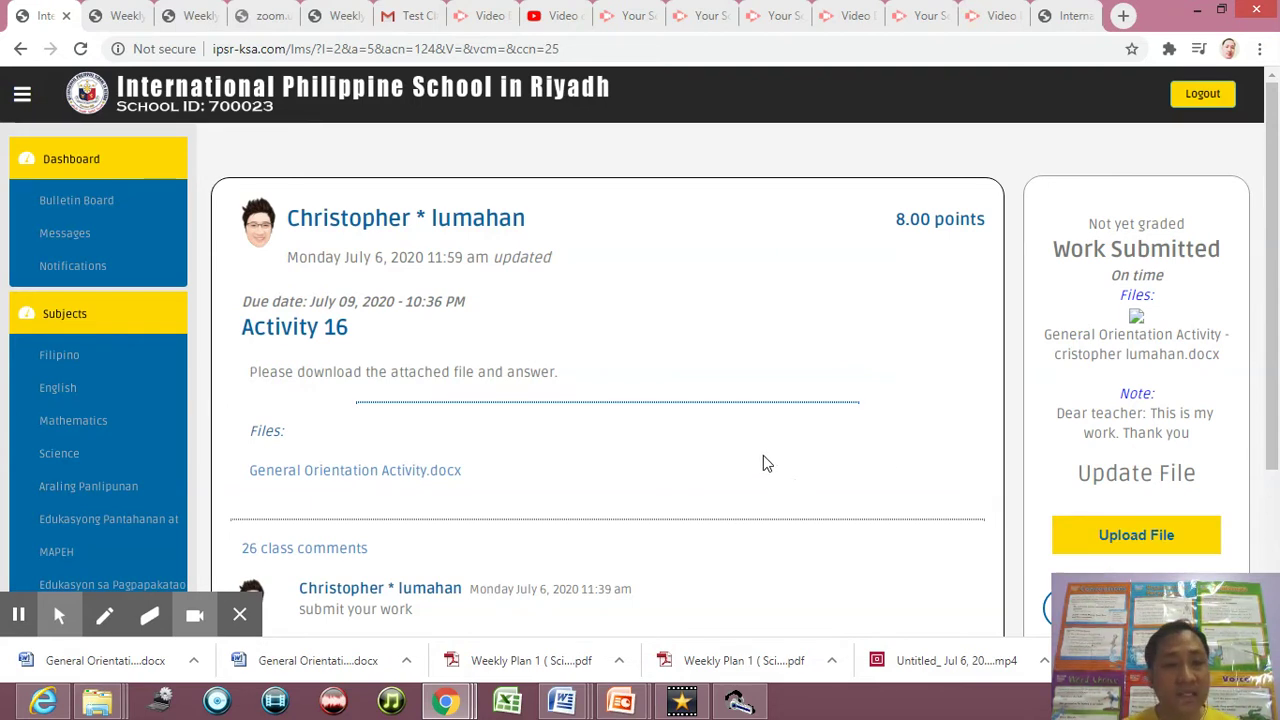
click(19, 48)
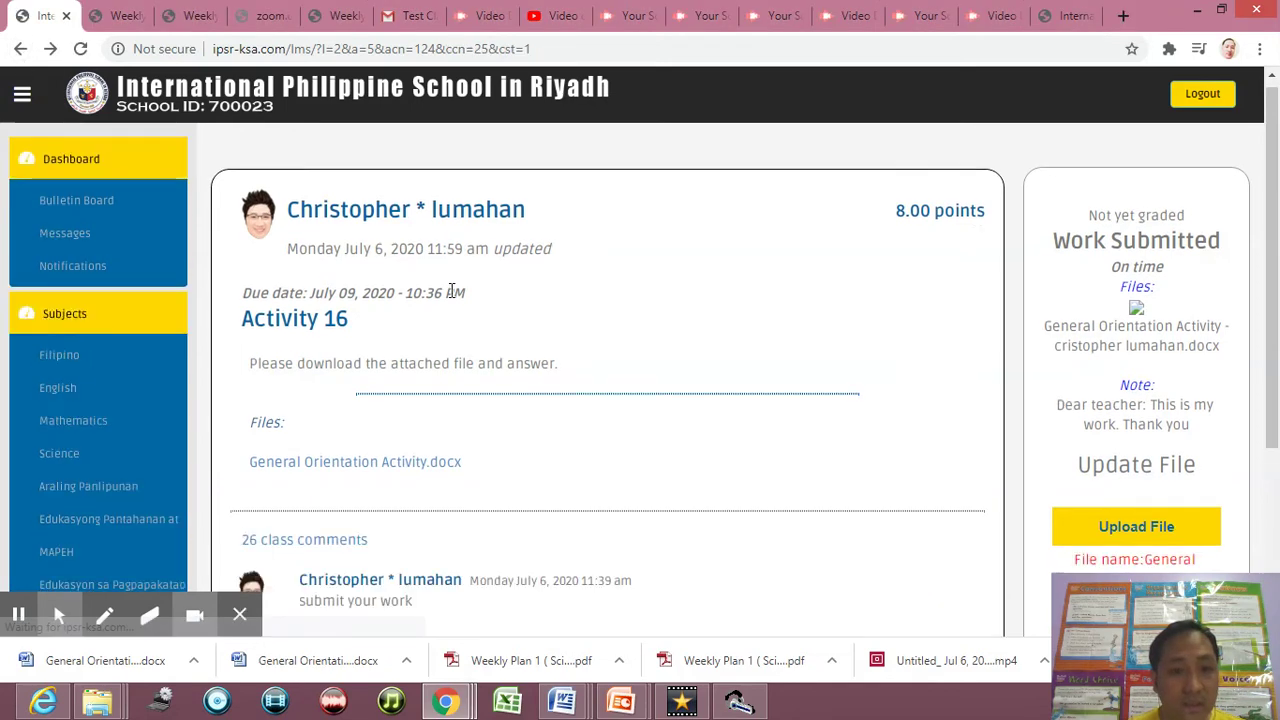
Go back to the Science course and show its classwork listing
click(20, 48)
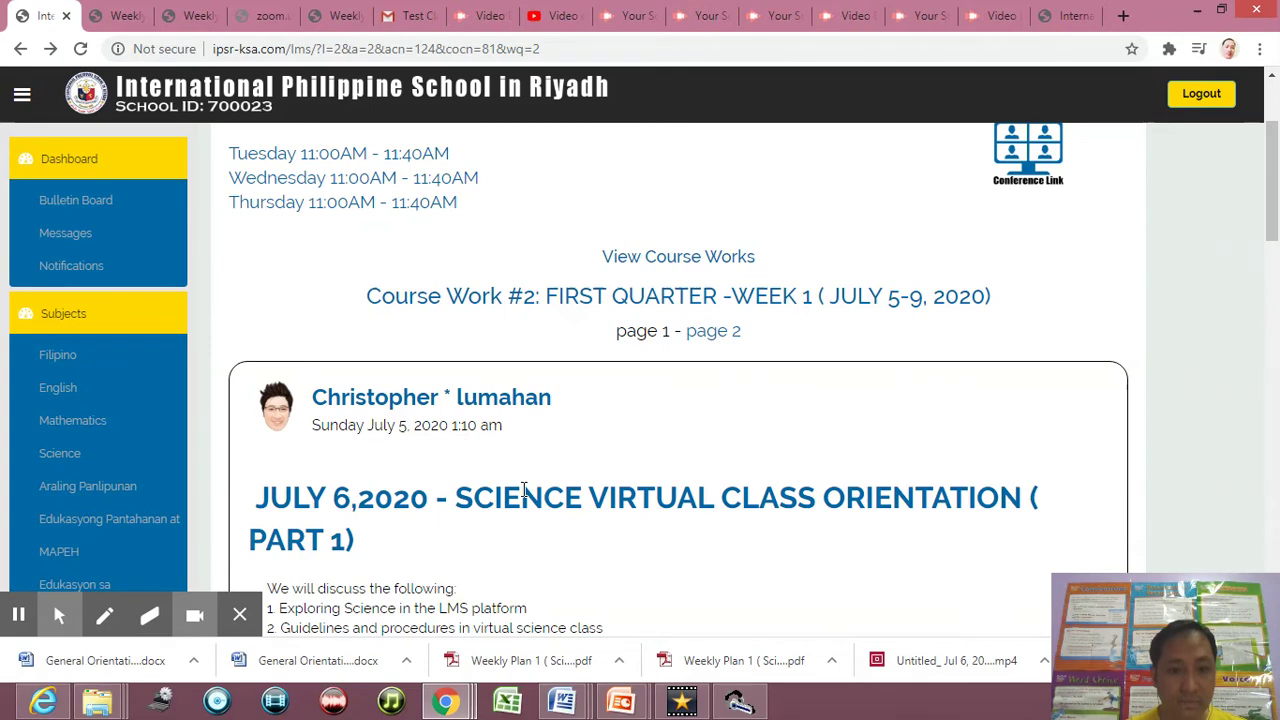
scroll(774, 177, up, 2)
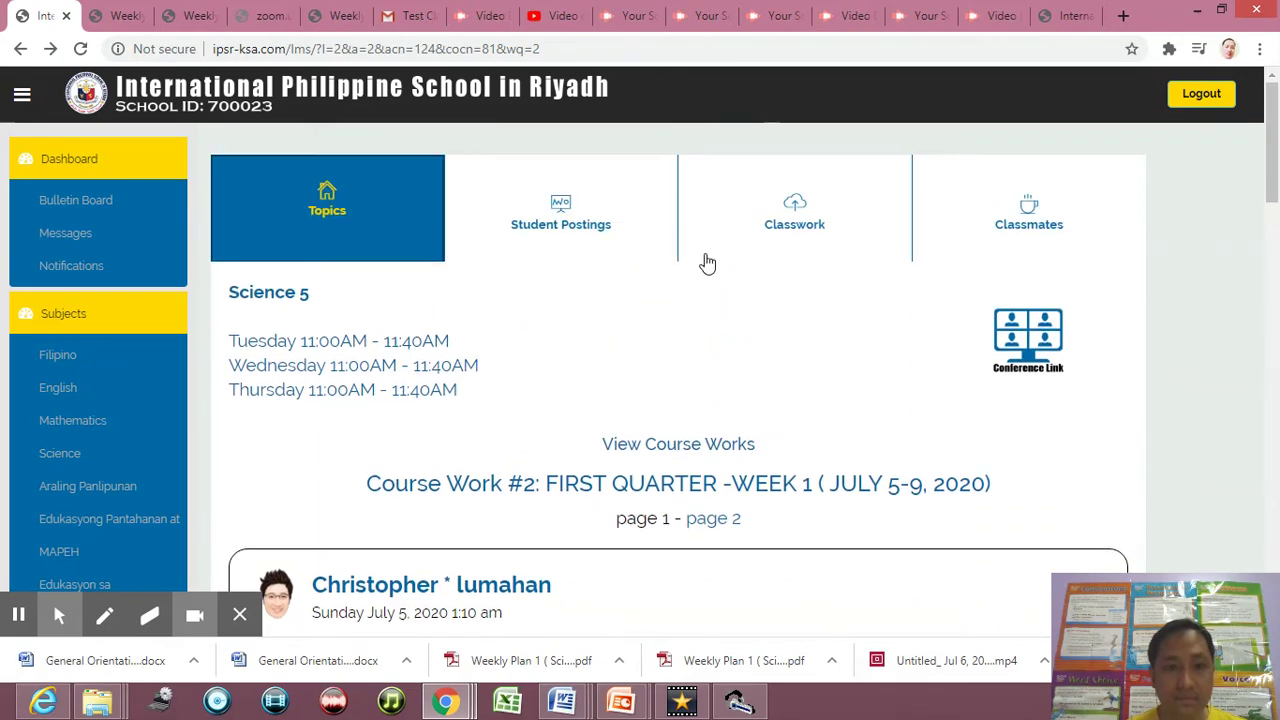
click(795, 210)
scroll(460, 451, down, 2)
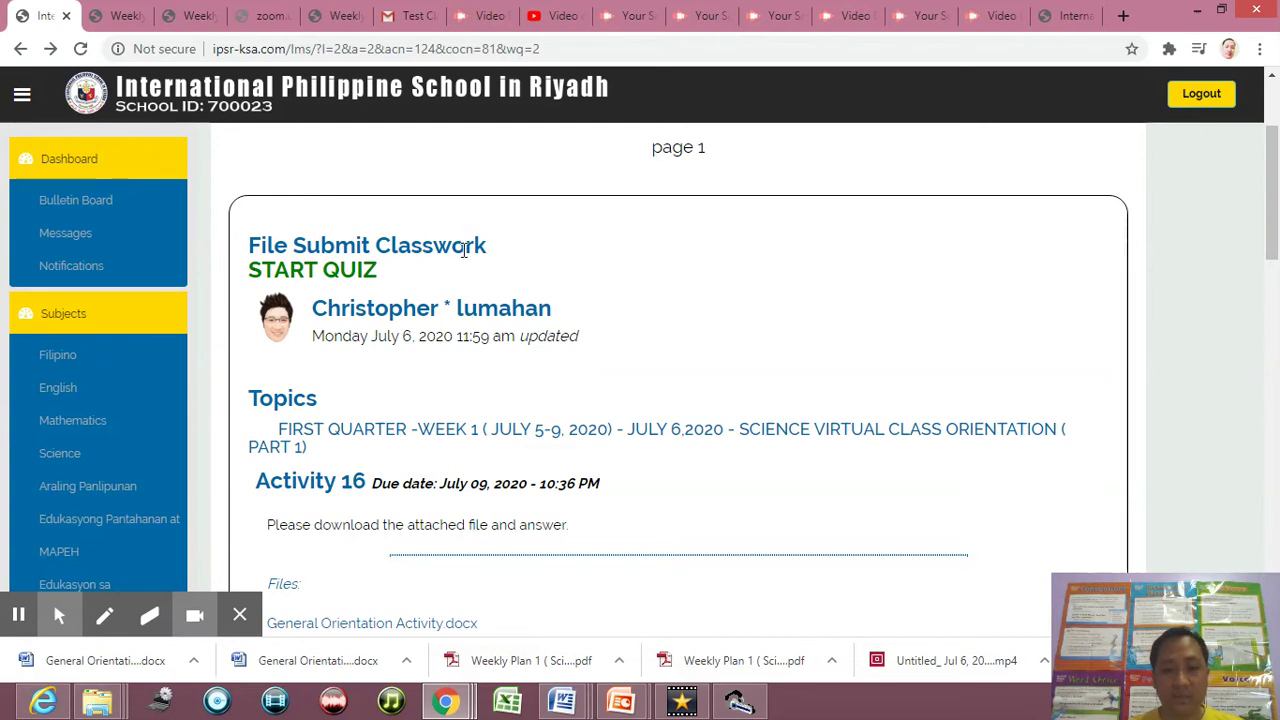
scroll(561, 309, down, 2)
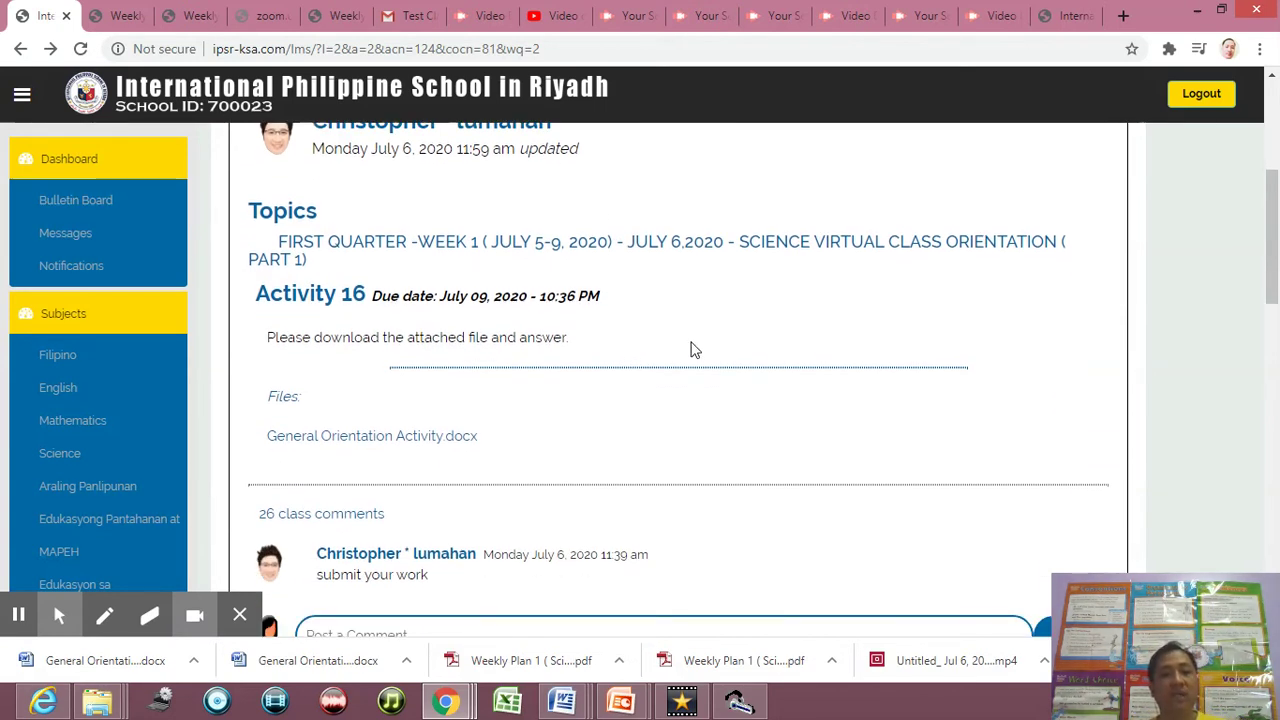
scroll(689, 349, up, 4)
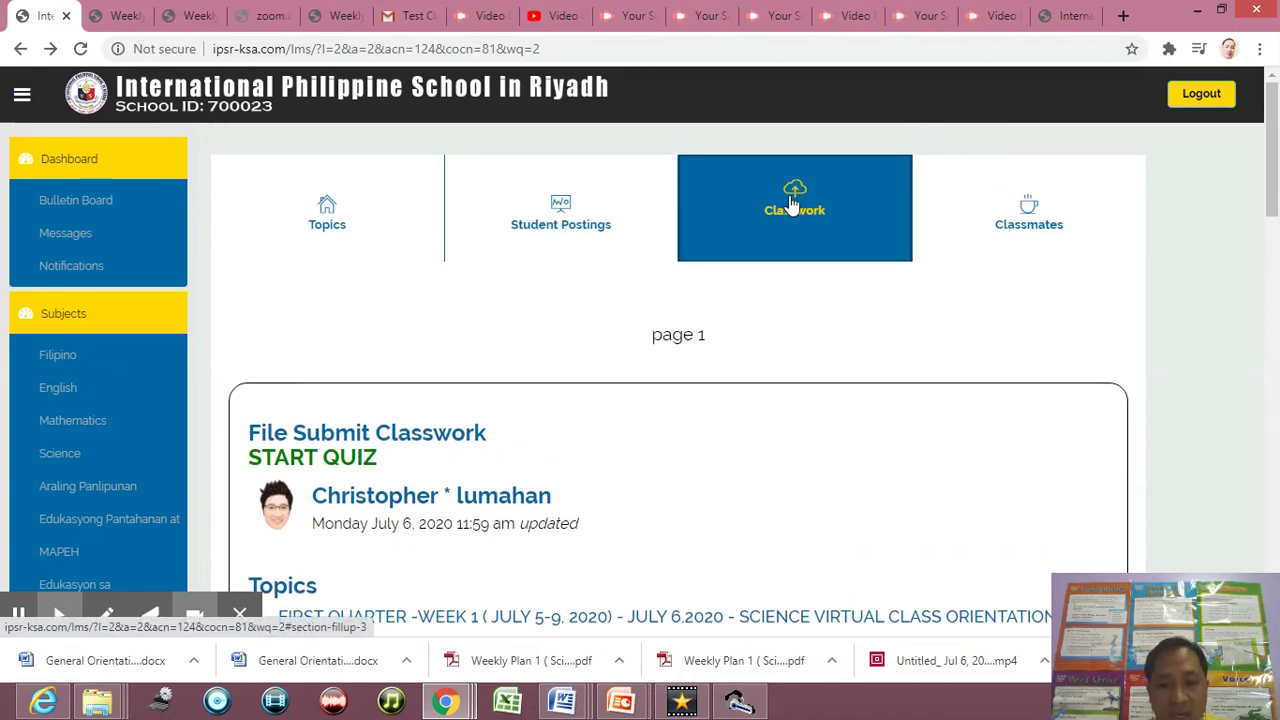
scroll(774, 251, down, 6)
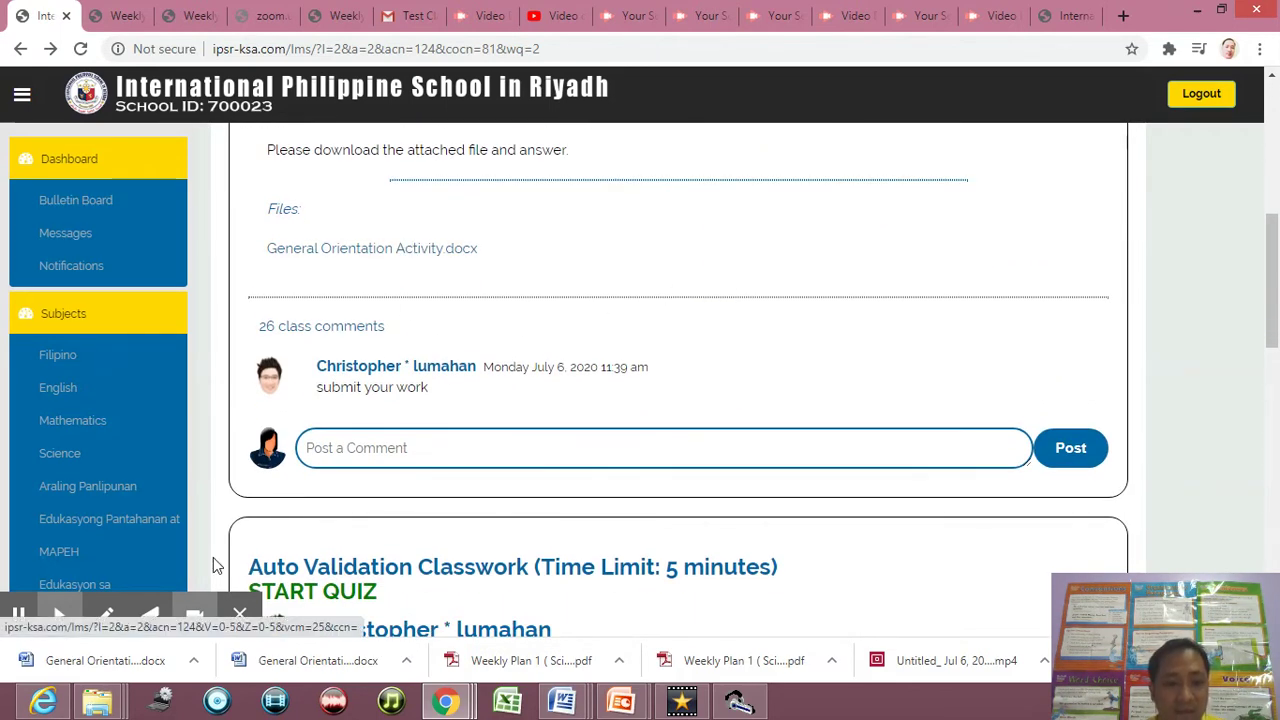
Bring the answered General Orientation Activity document forward in Microsoft Word
click(193, 660)
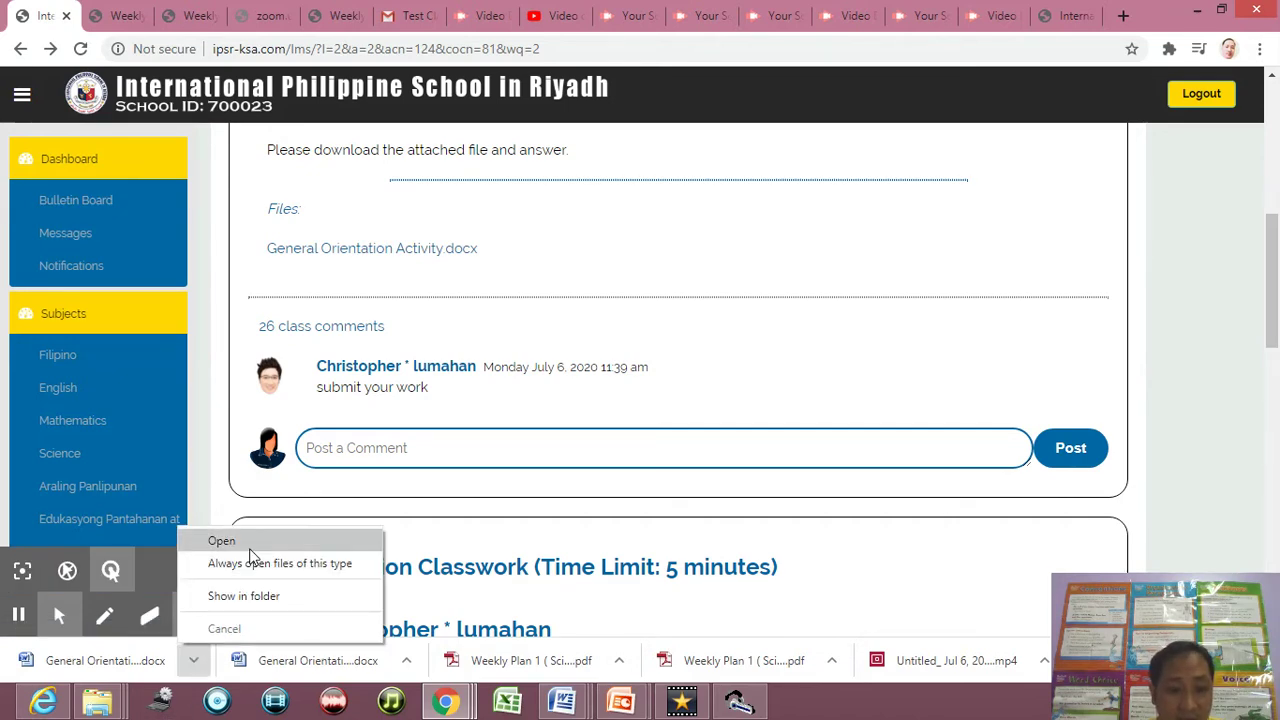
mouse_move(566, 698)
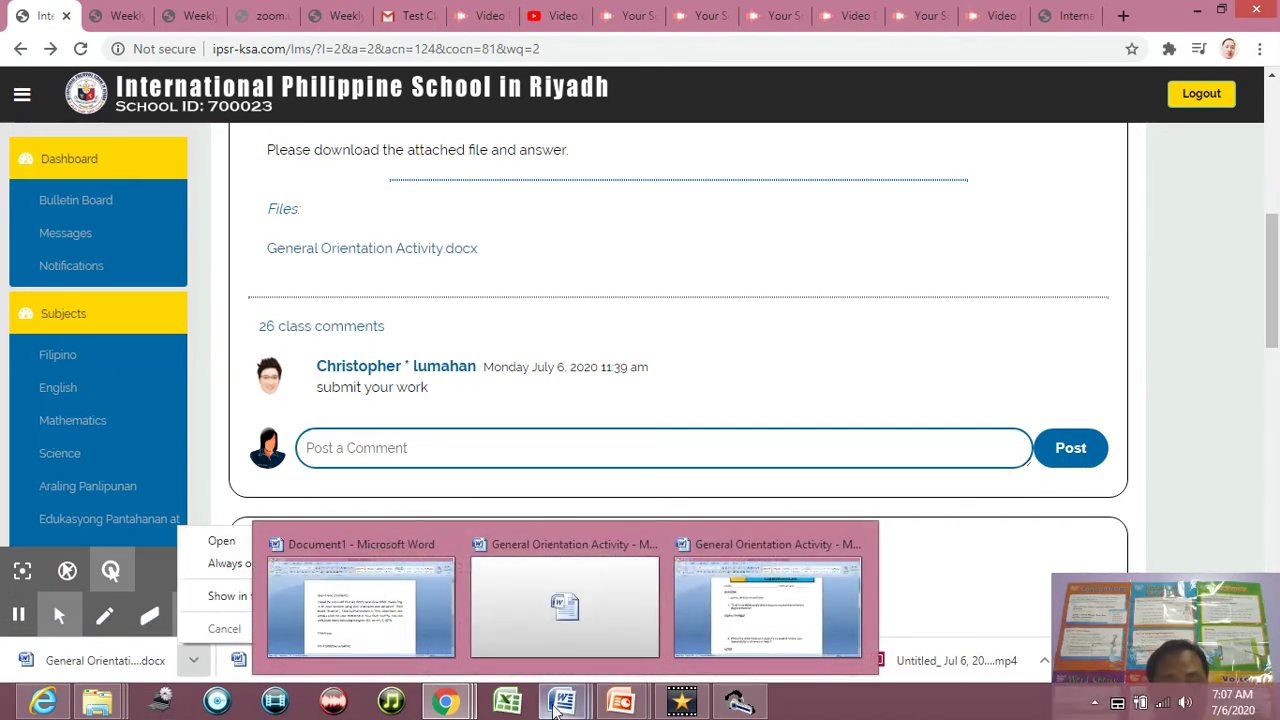
click(765, 612)
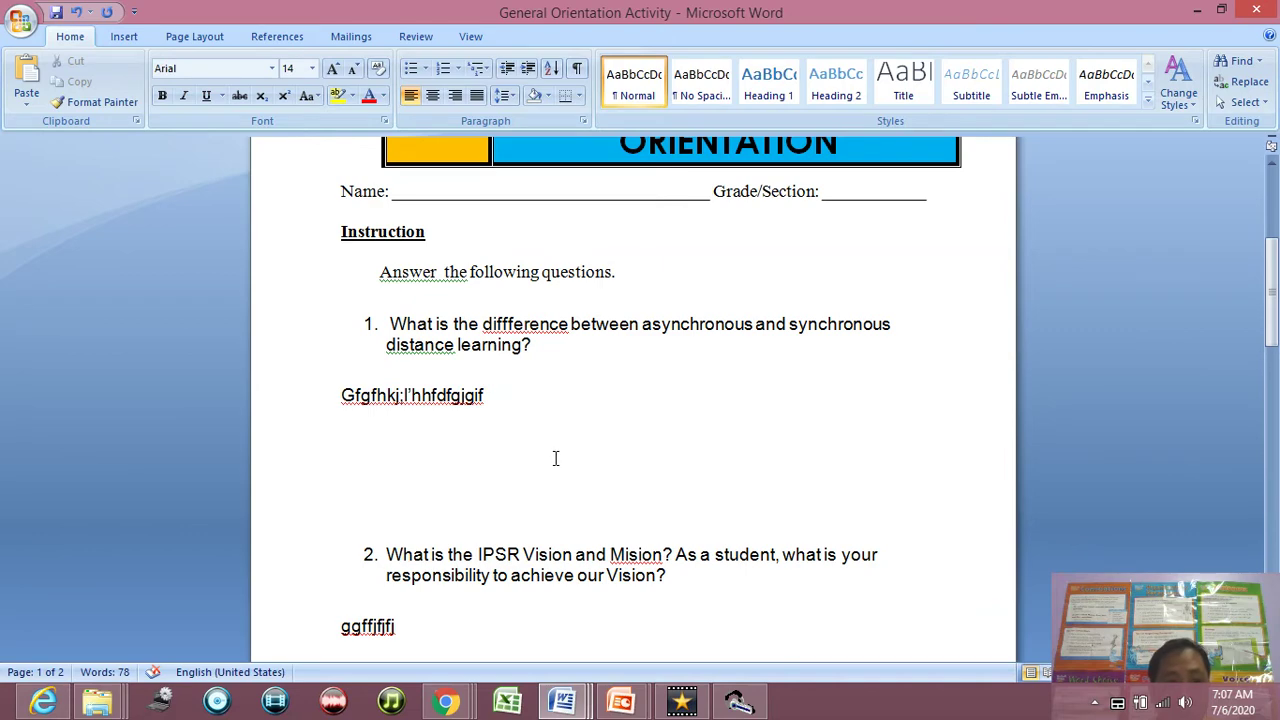
Check Word's Save As options and close them without saving the document
click(18, 32)
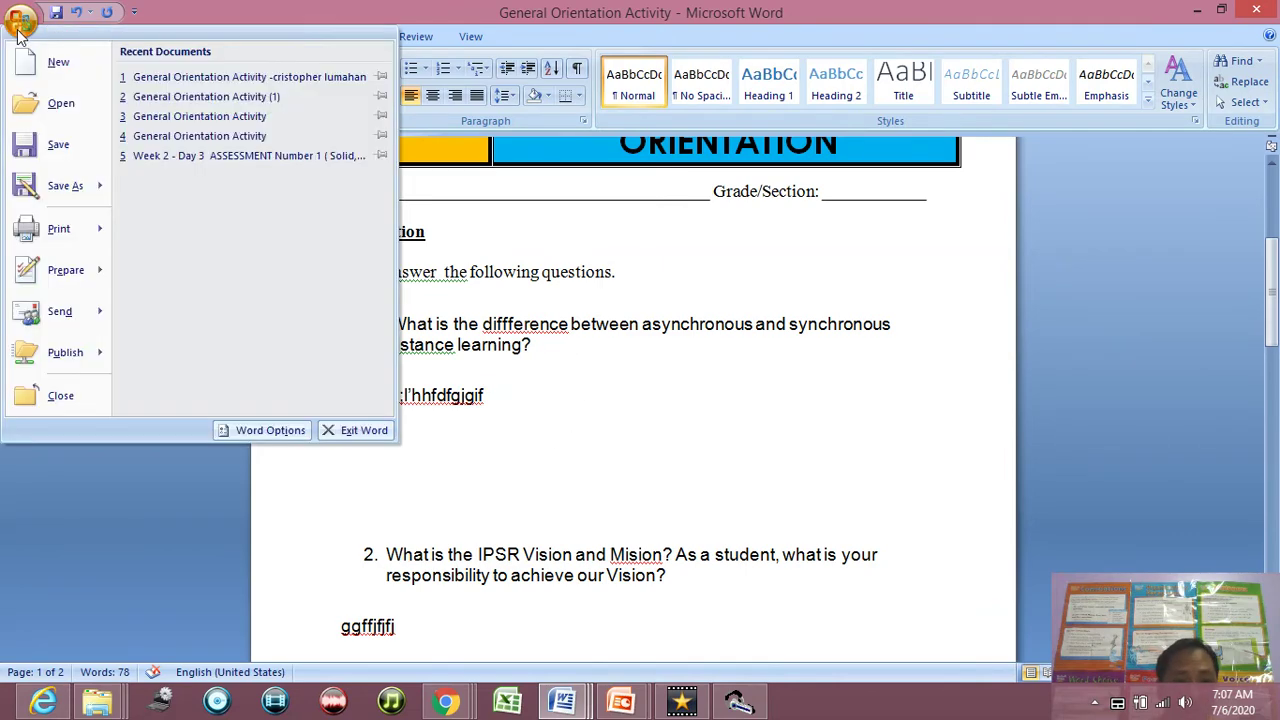
mouse_move(57, 198)
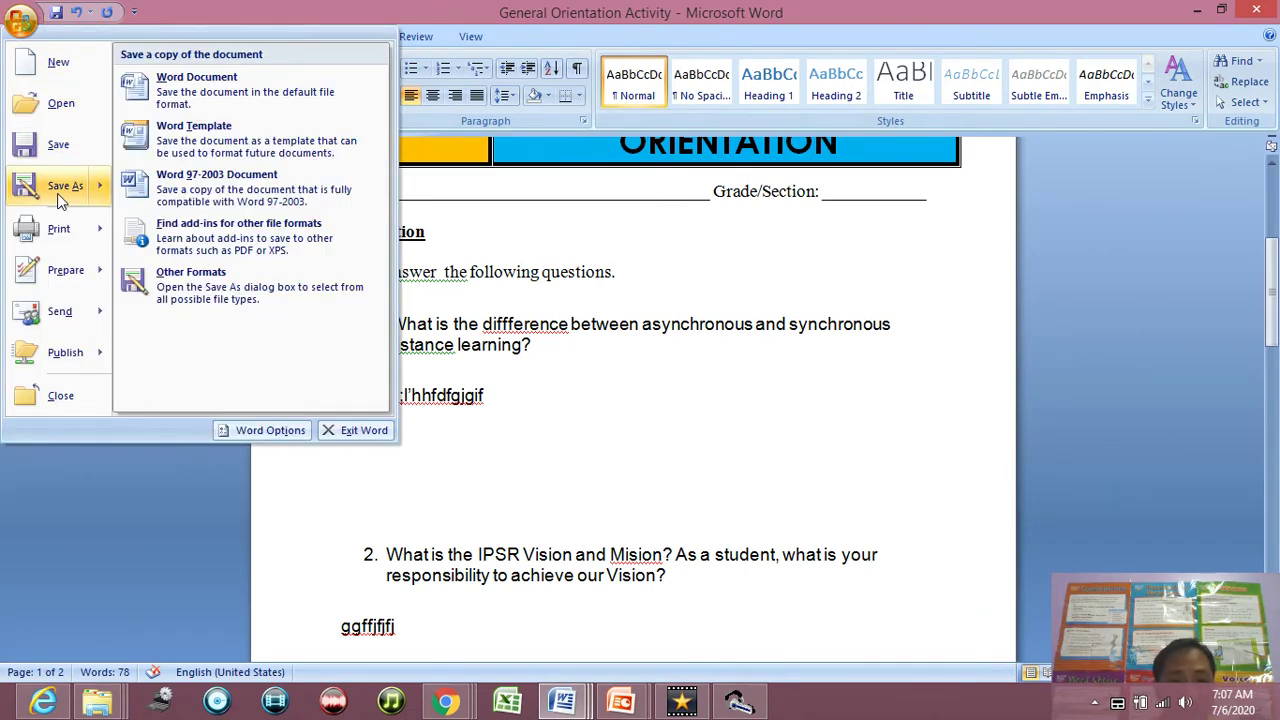
click(645, 418)
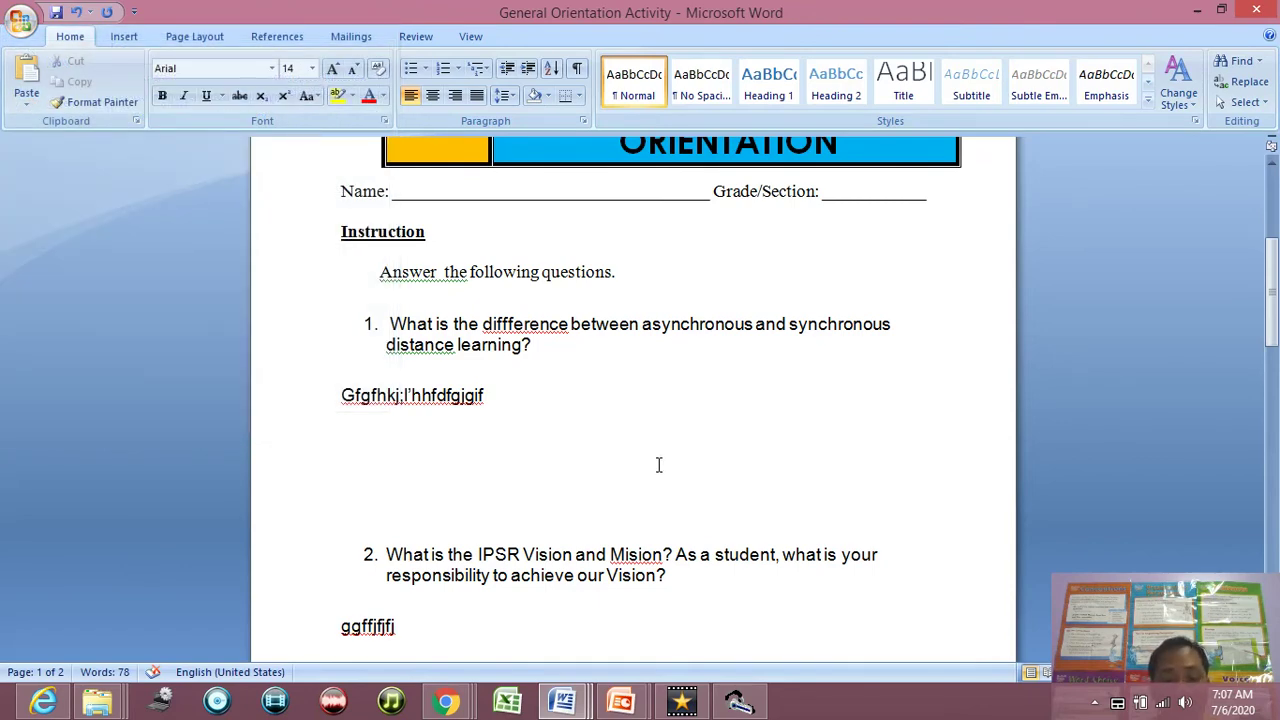
Switch back to Chrome and open the Activity 16 submission page
mouse_move(445, 700)
click(323, 618)
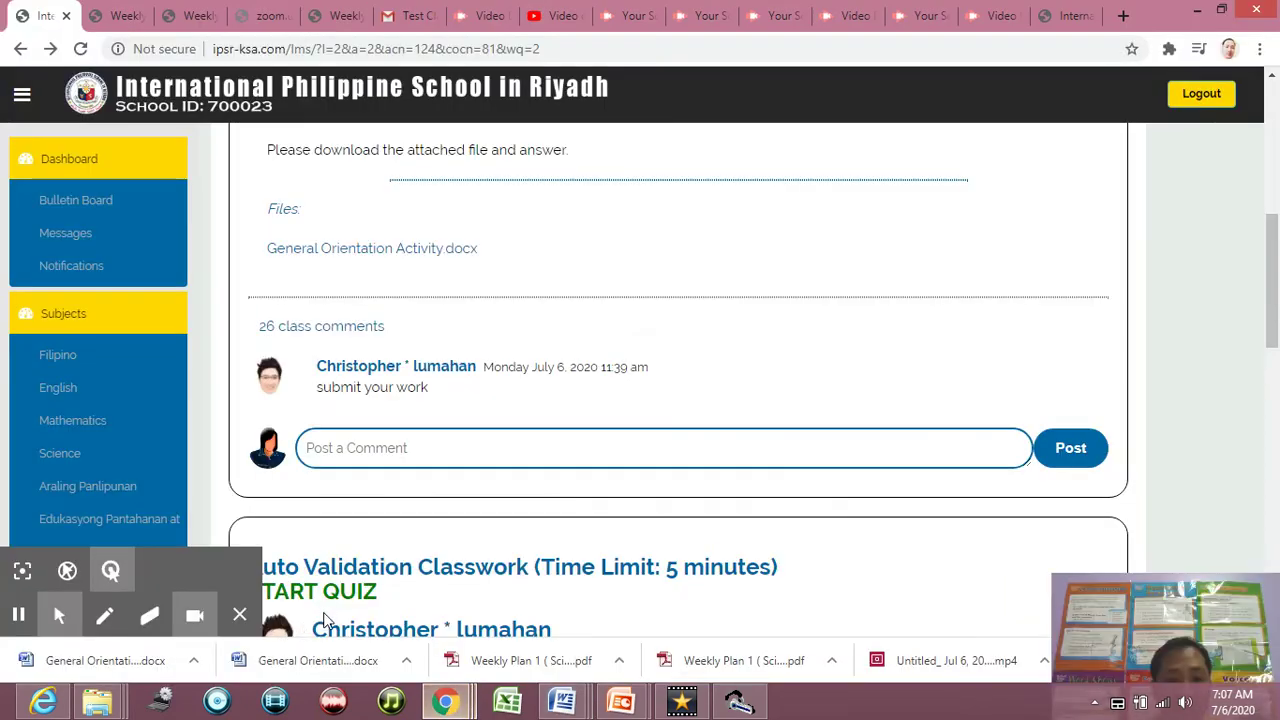
scroll(676, 350, up, 4)
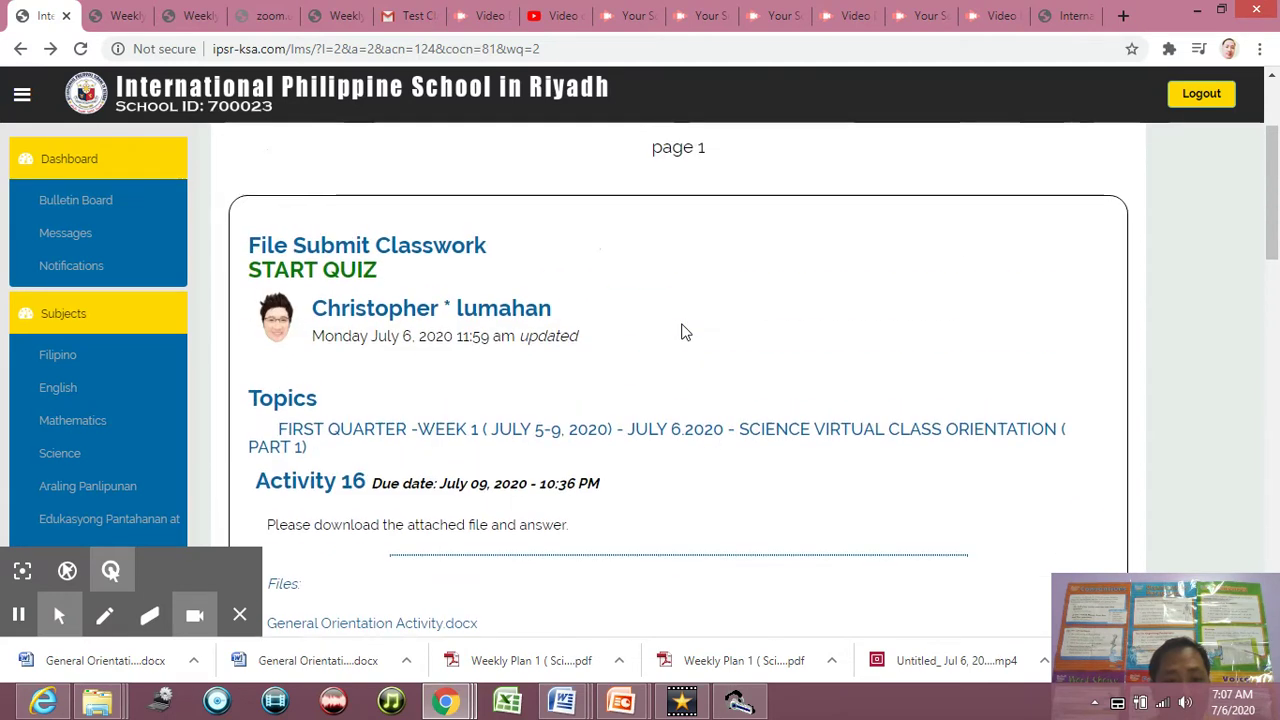
click(350, 273)
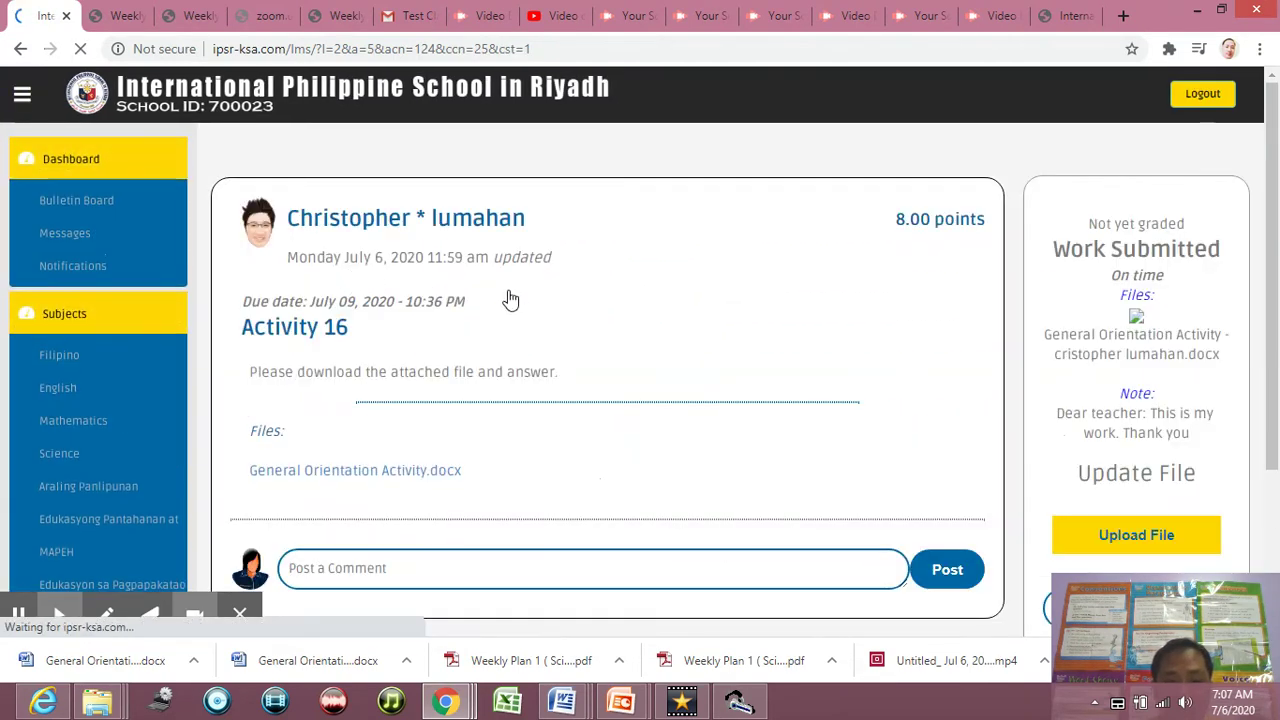
Re-upload the answered General Orientation Activity .docx and submit the updated Activity 16
click(1138, 536)
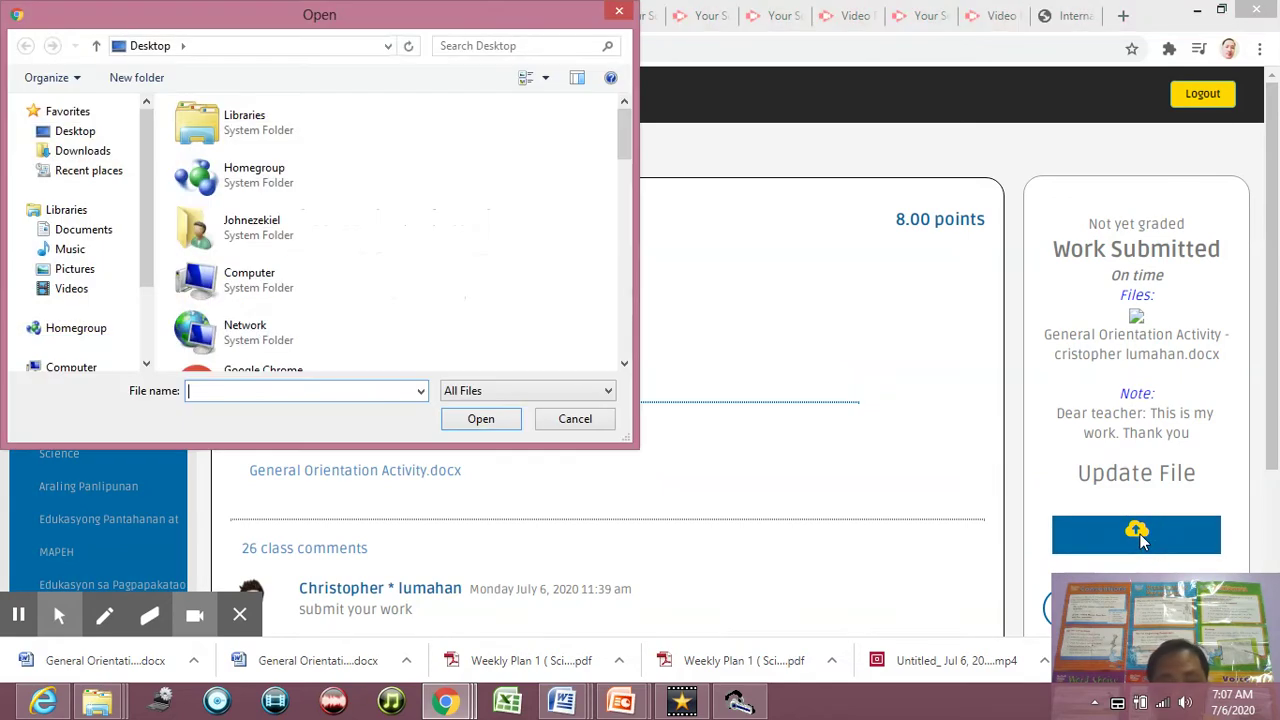
drag(632, 135, 625, 259)
click(357, 246)
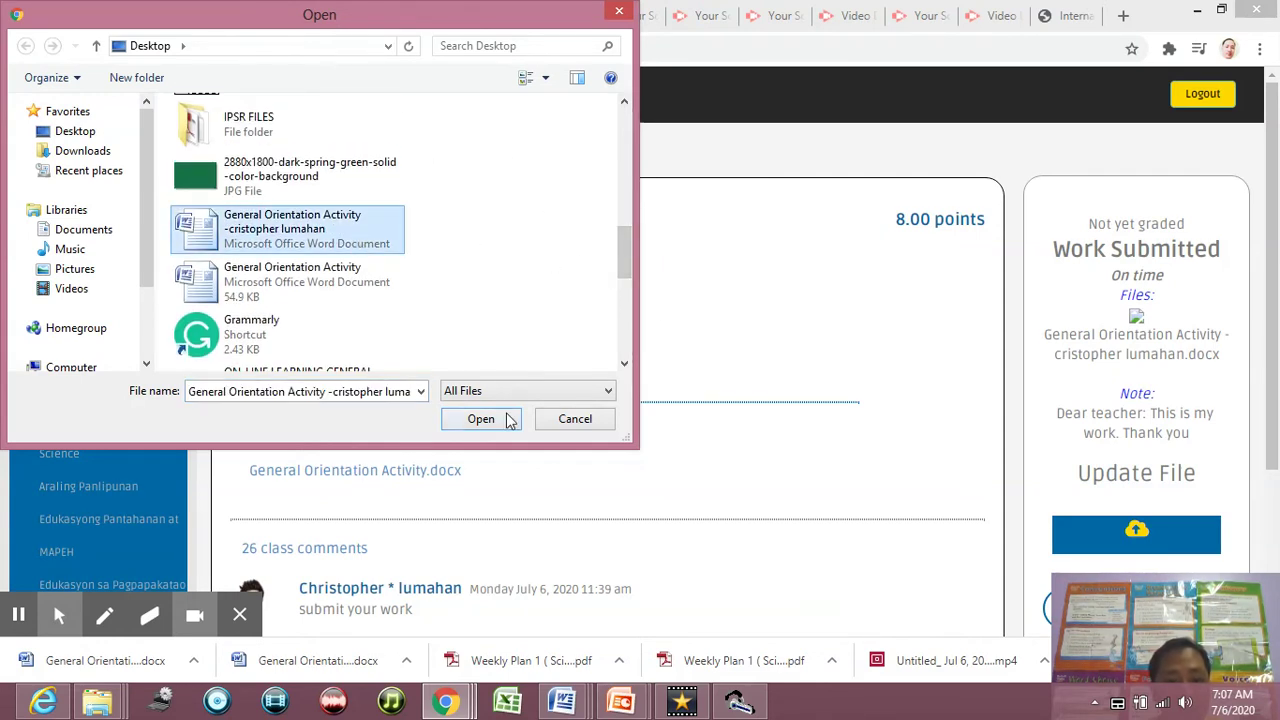
click(482, 419)
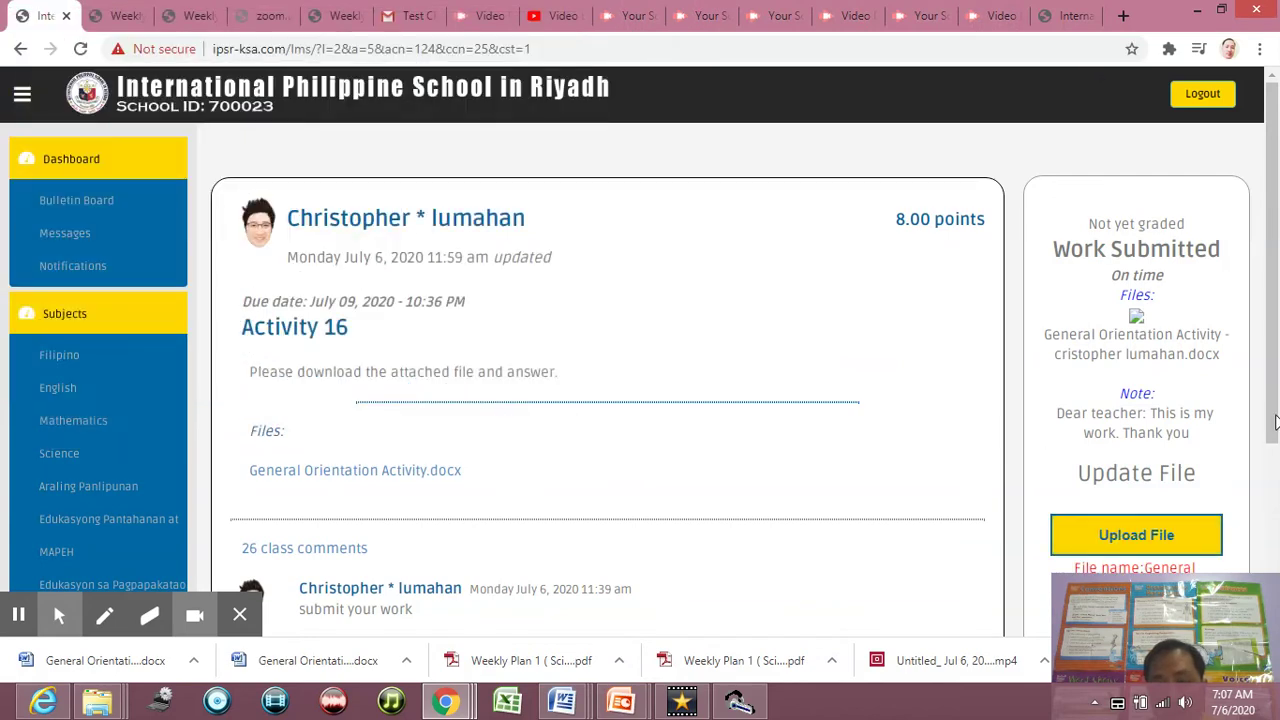
drag(1275, 425, 1260, 520)
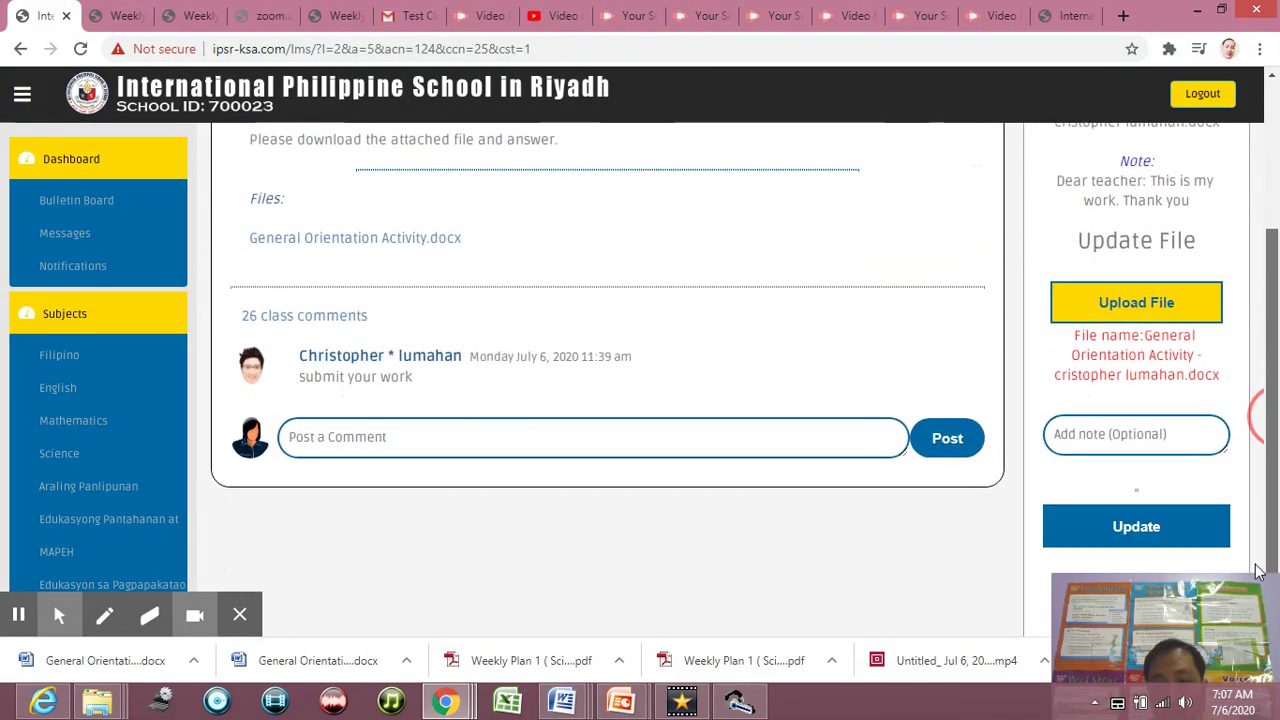
scroll(1258, 570, down, 1)
click(1131, 415)
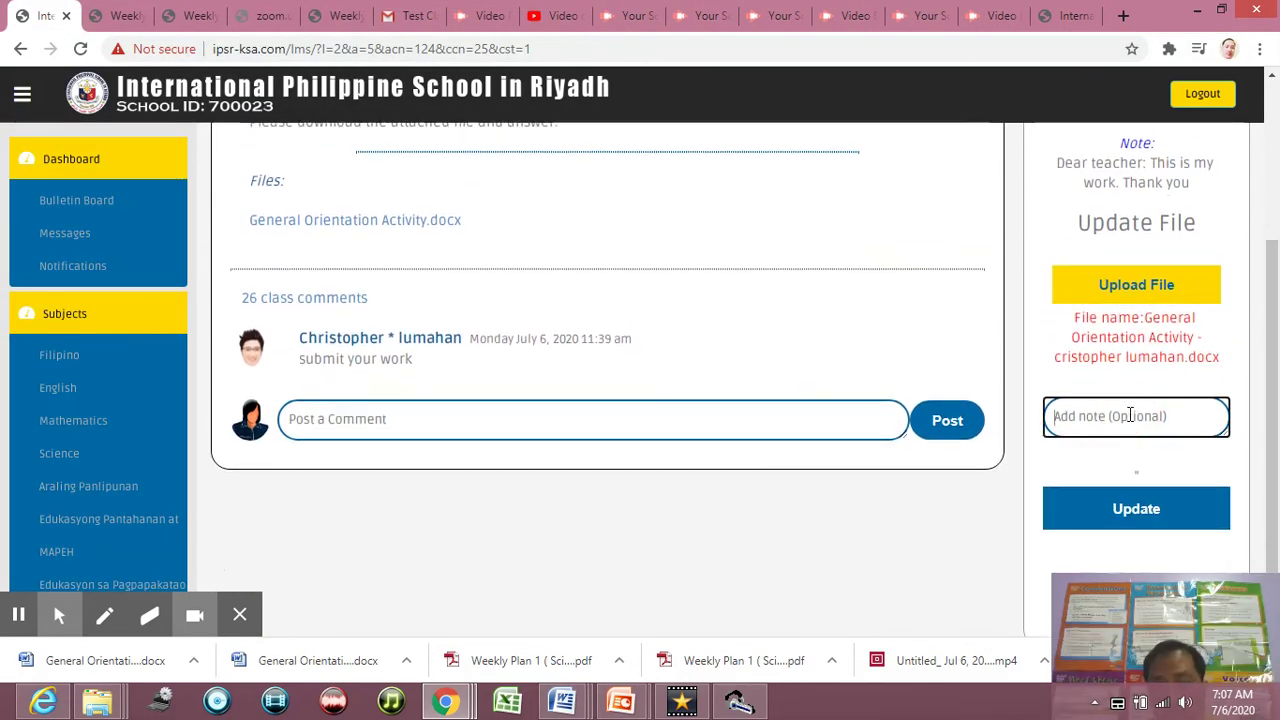
click(1130, 512)
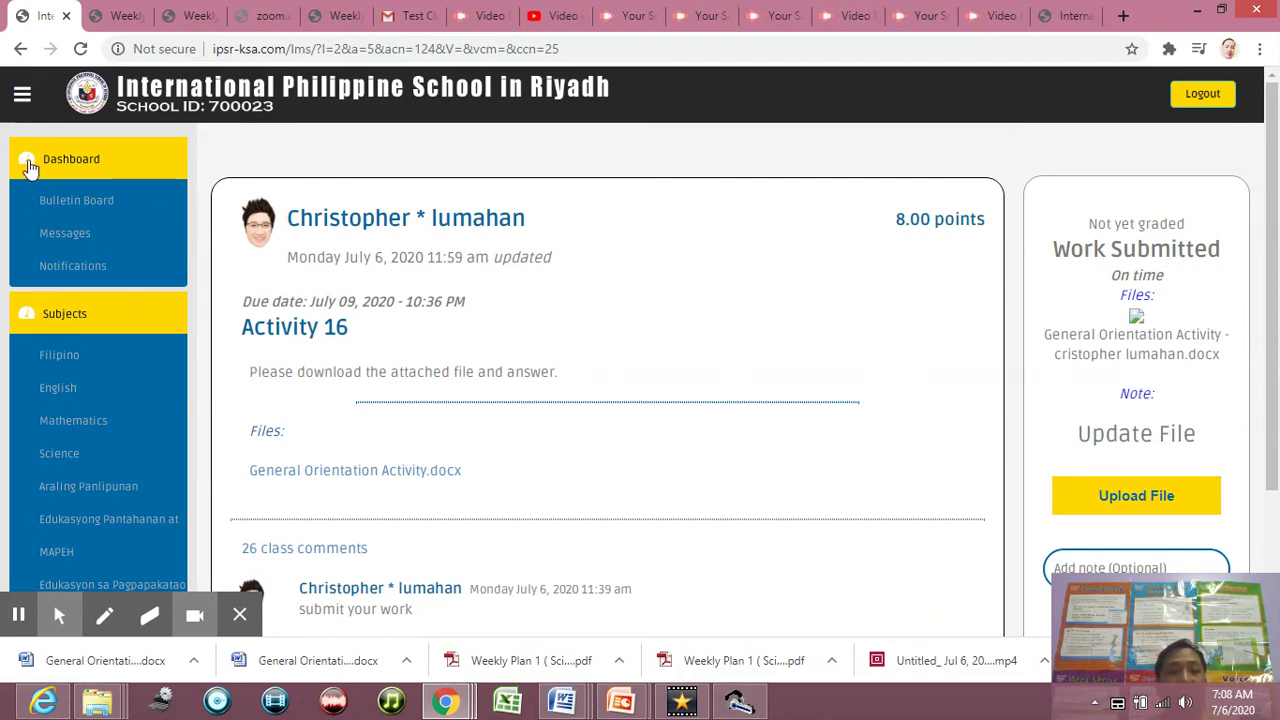
Go back to the Science 5 class and show its classwork list
click(20, 48)
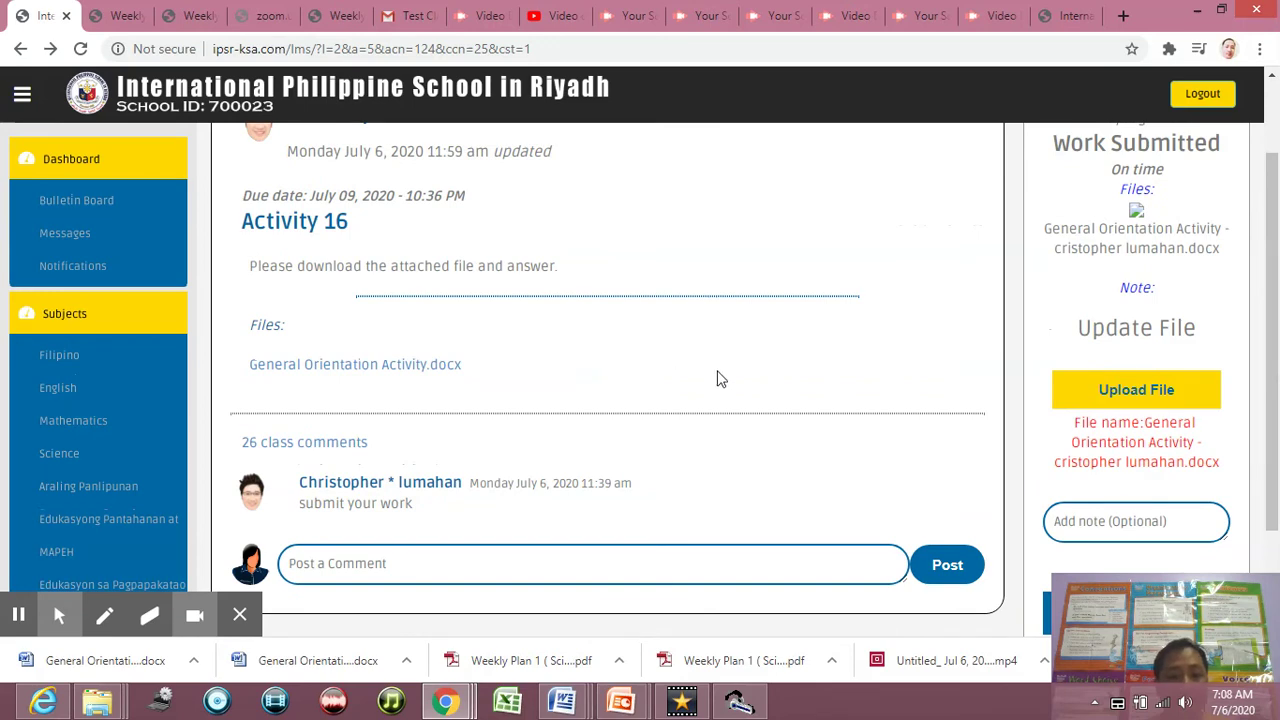
scroll(710, 372, up, 1)
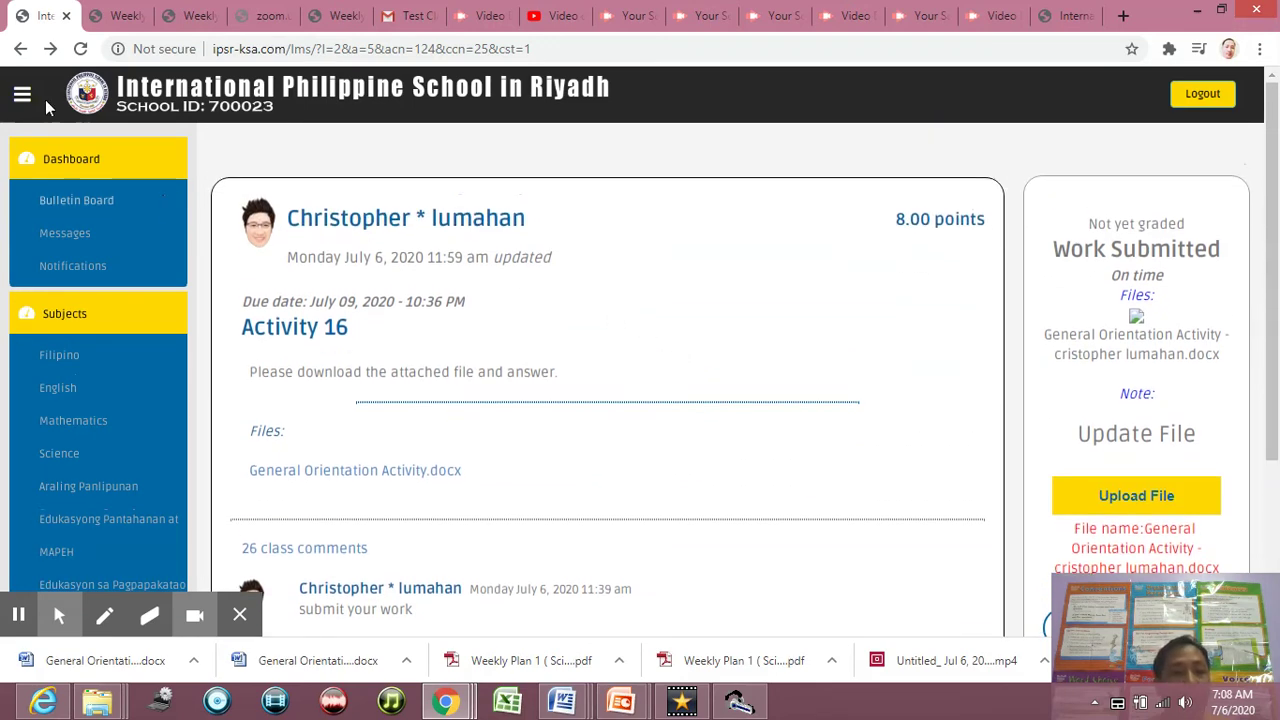
click(17, 52)
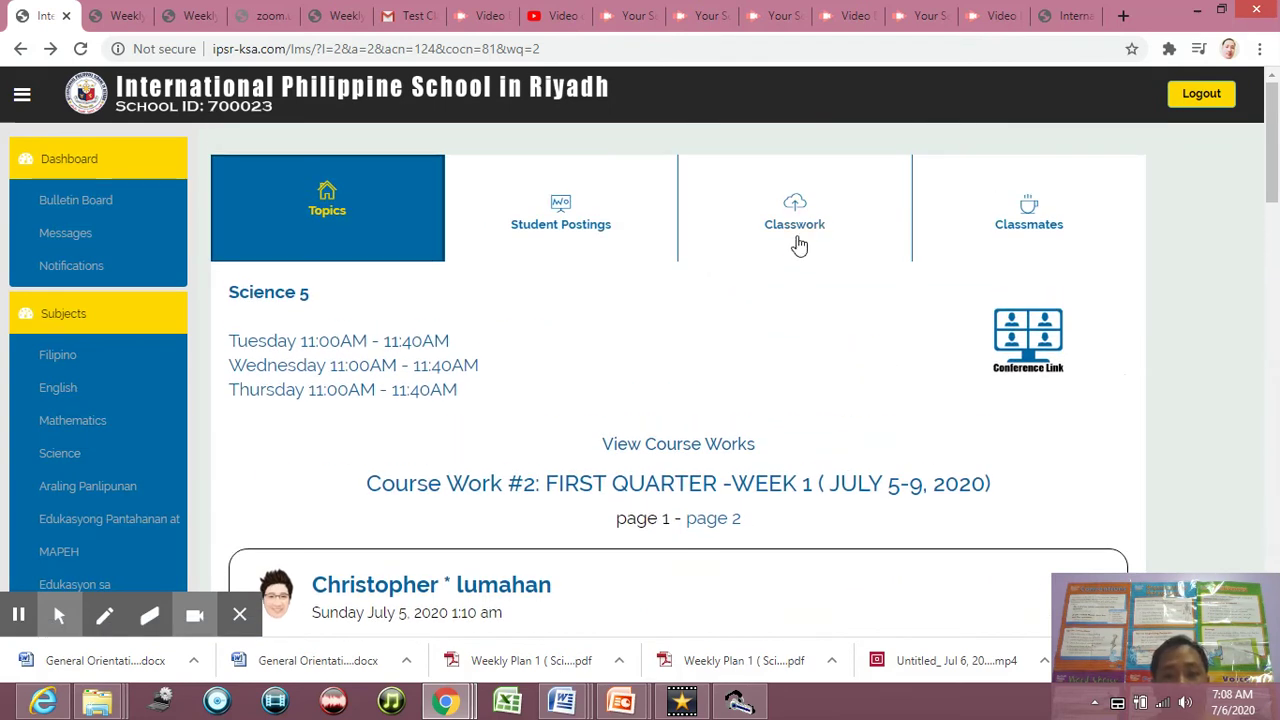
click(795, 220)
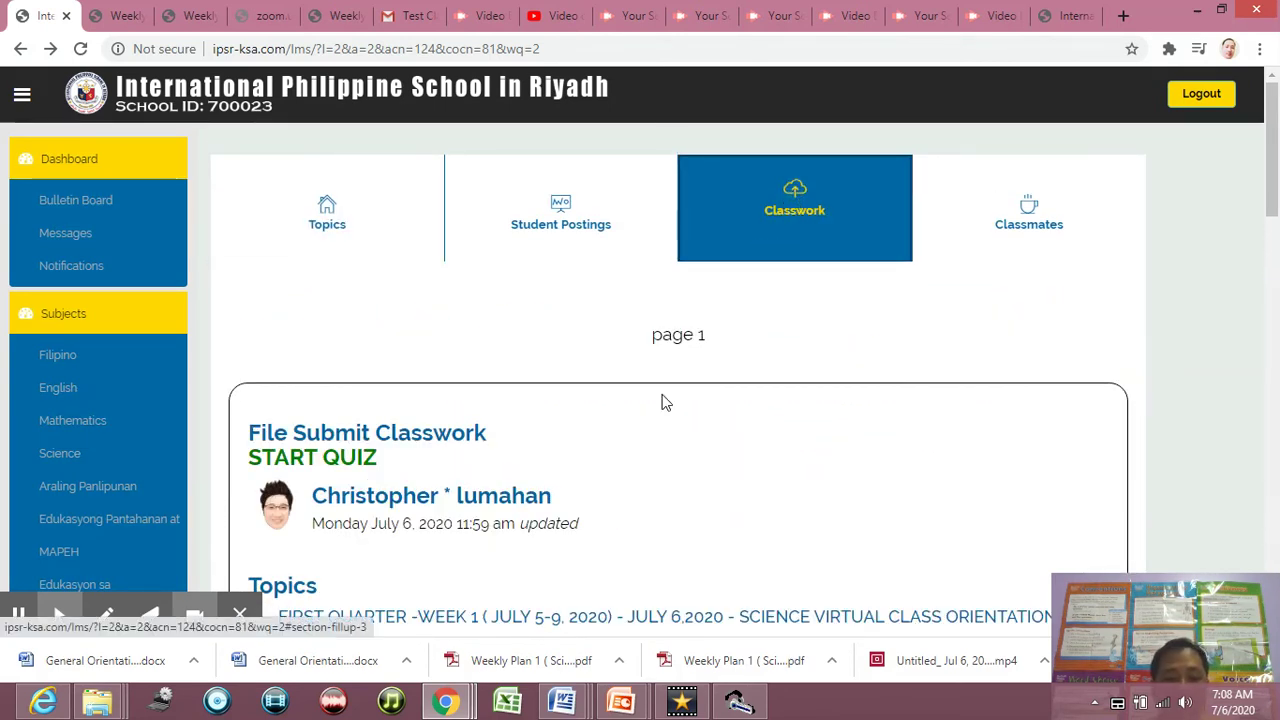
scroll(583, 475, down, 10)
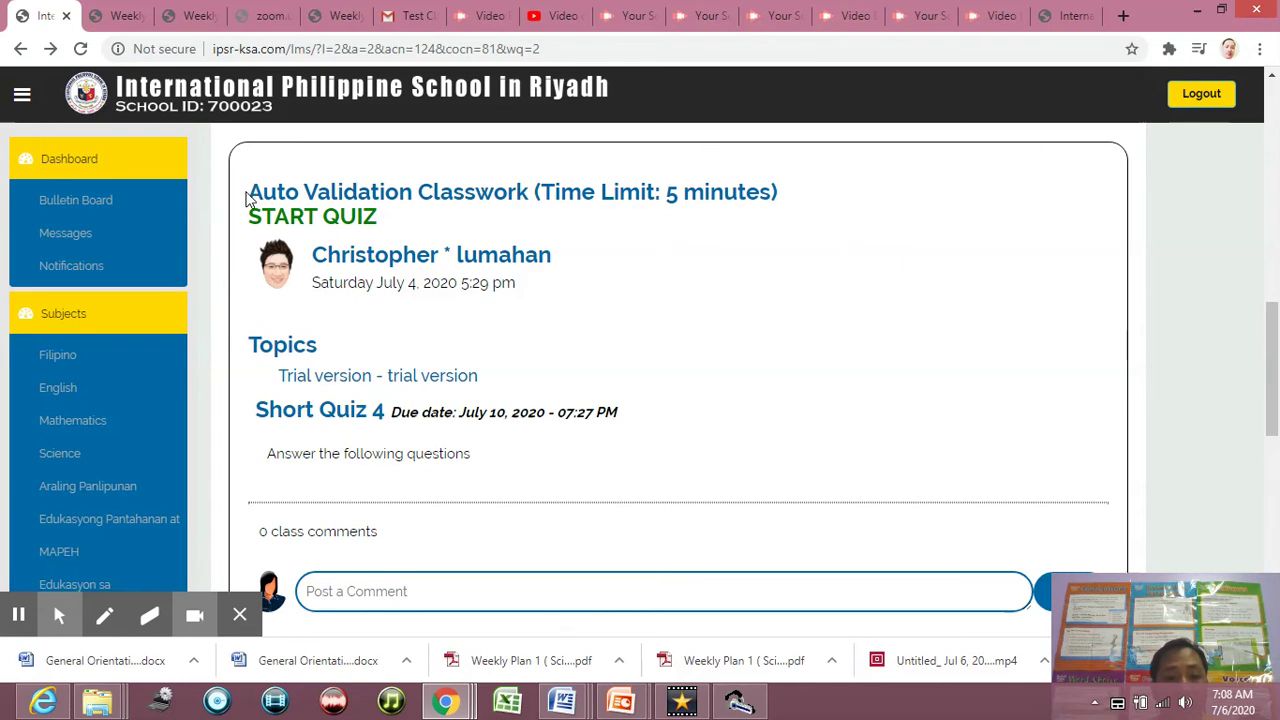
Highlight the Auto Validation Classwork title and bring up the Short Quiz 4 card
drag(248, 192, 766, 211)
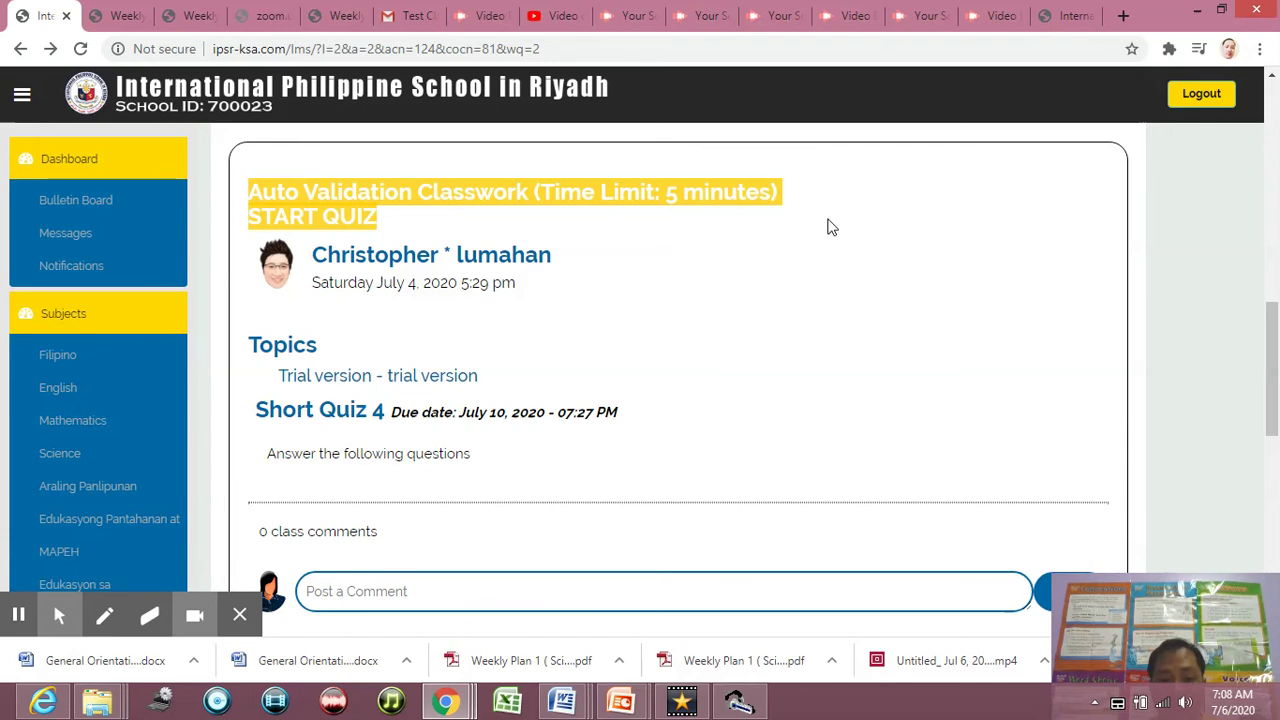
click(658, 361)
scroll(397, 445, down, 2)
scroll(414, 443, up, 2)
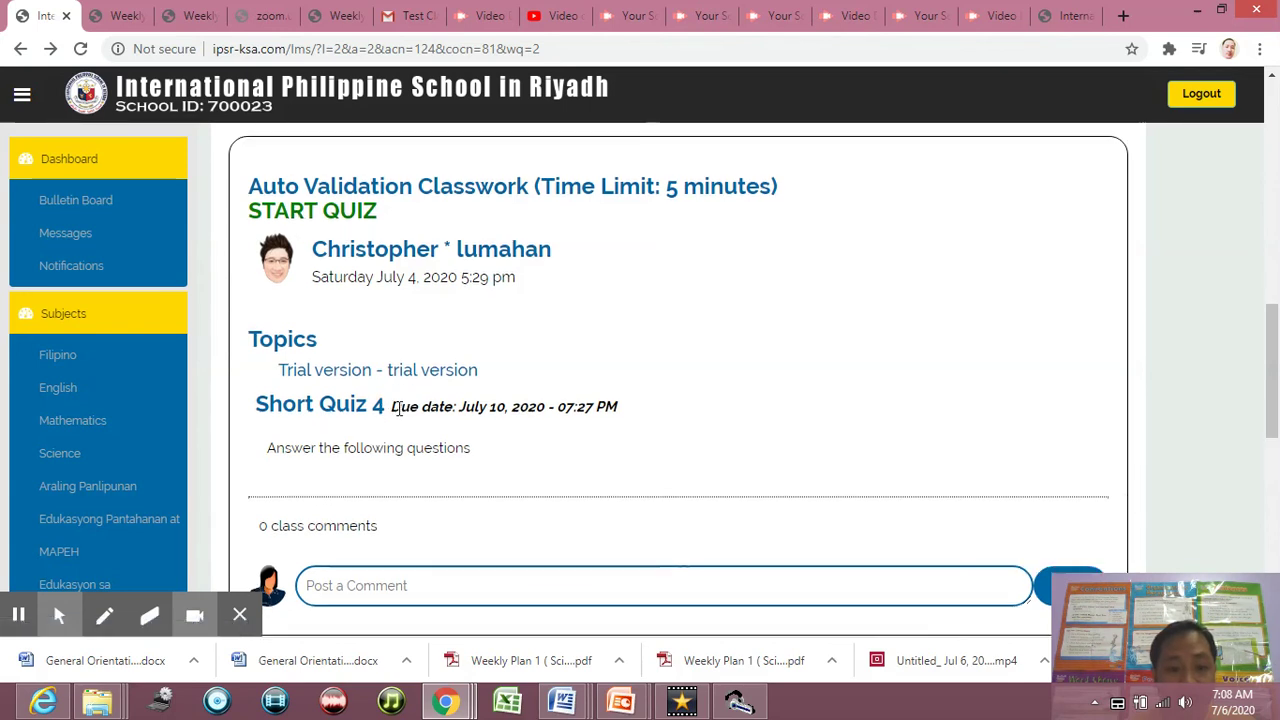
scroll(417, 434, down, 1)
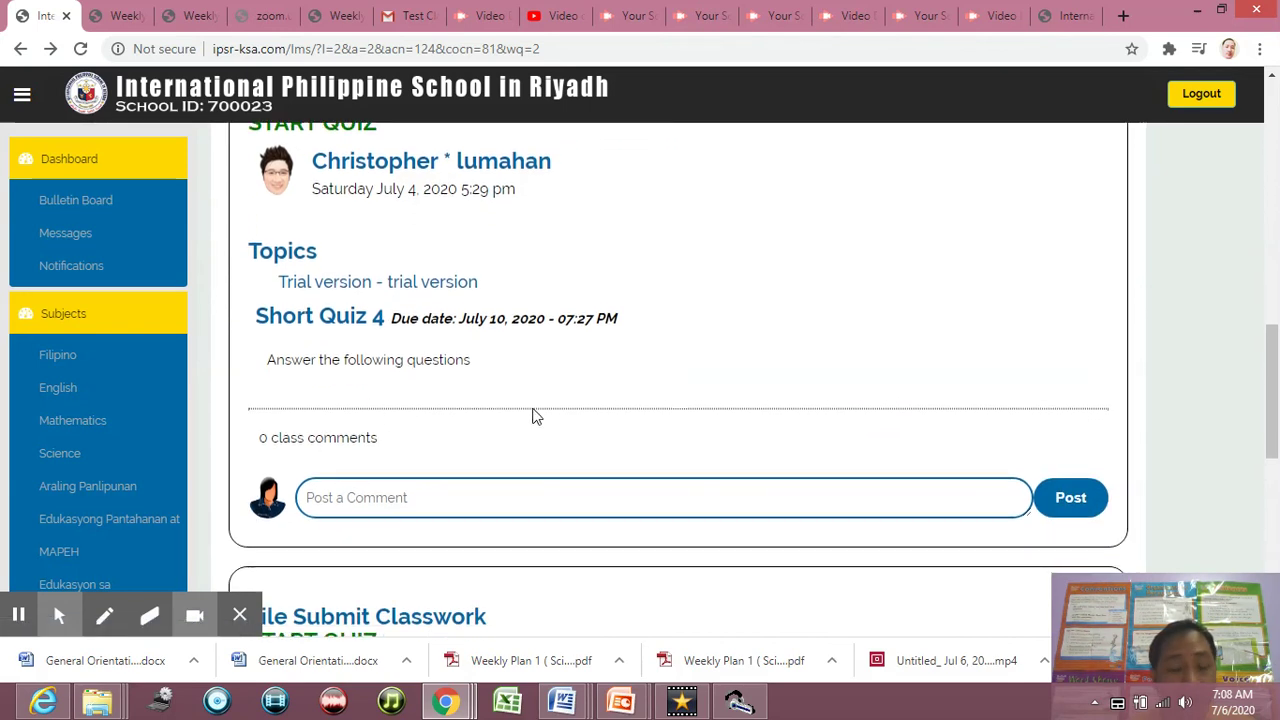
scroll(532, 376, up, 2)
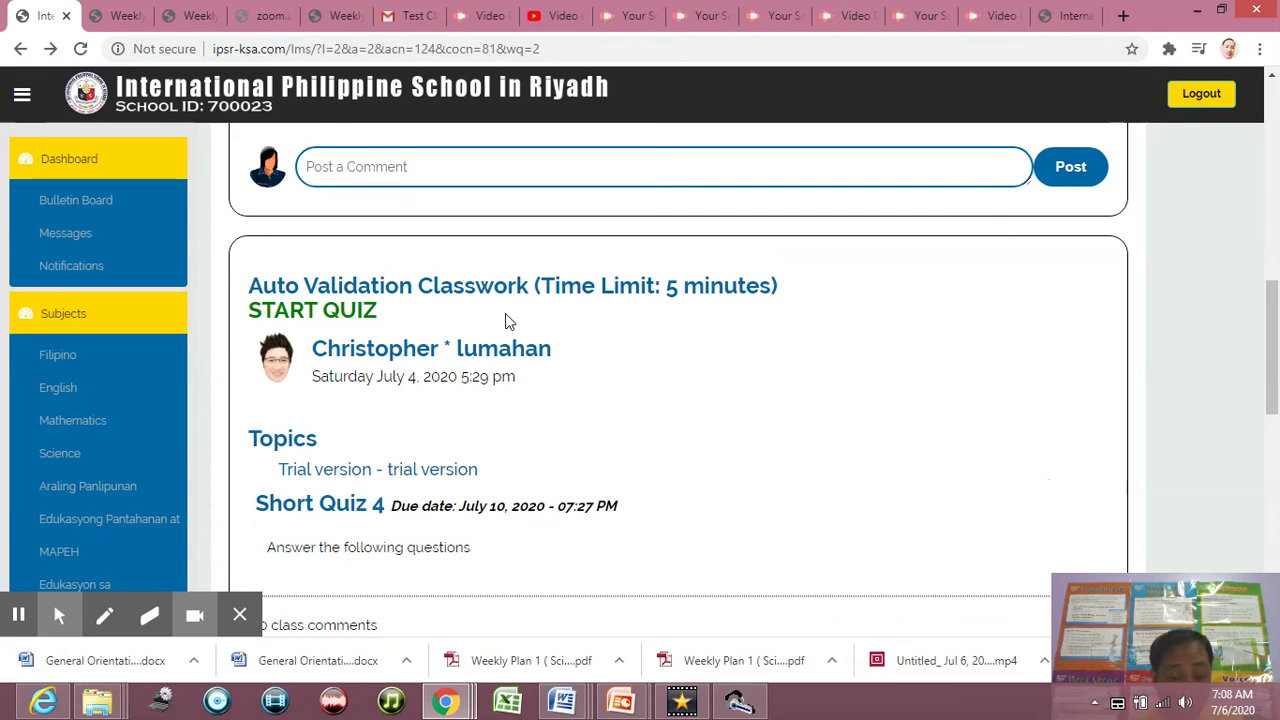
scroll(465, 352, down, 2)
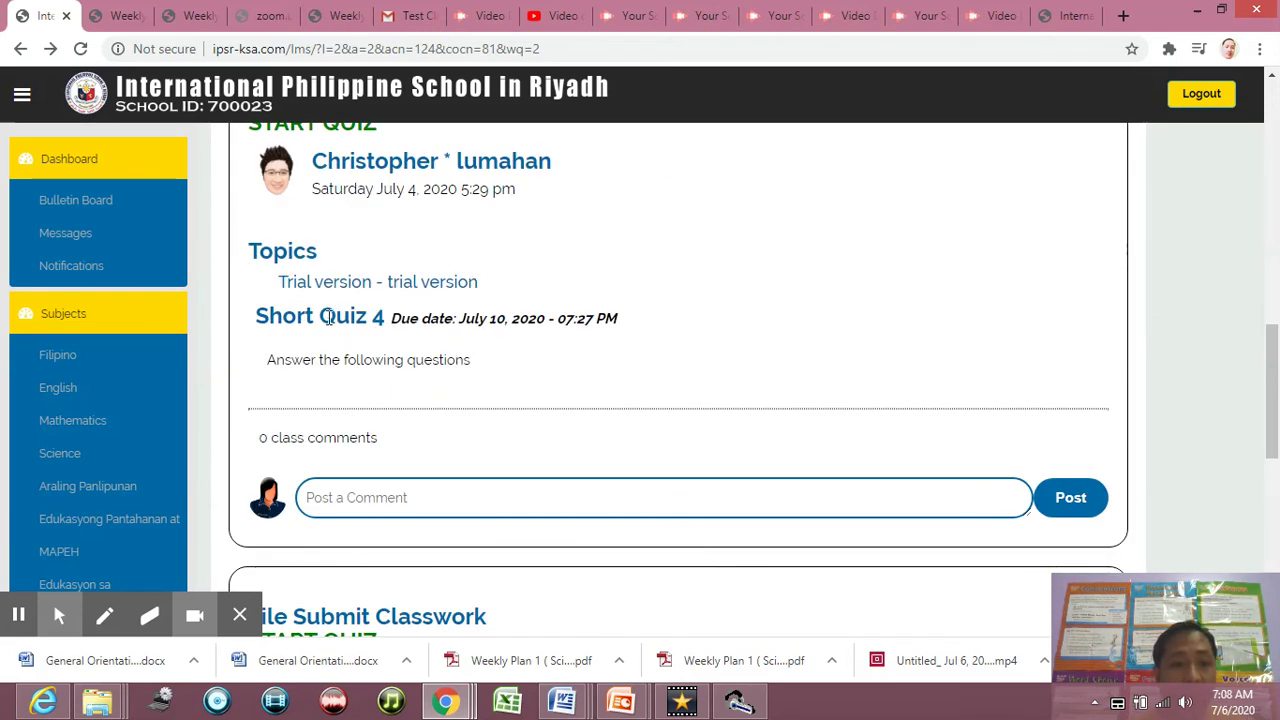
scroll(408, 251, up, 2)
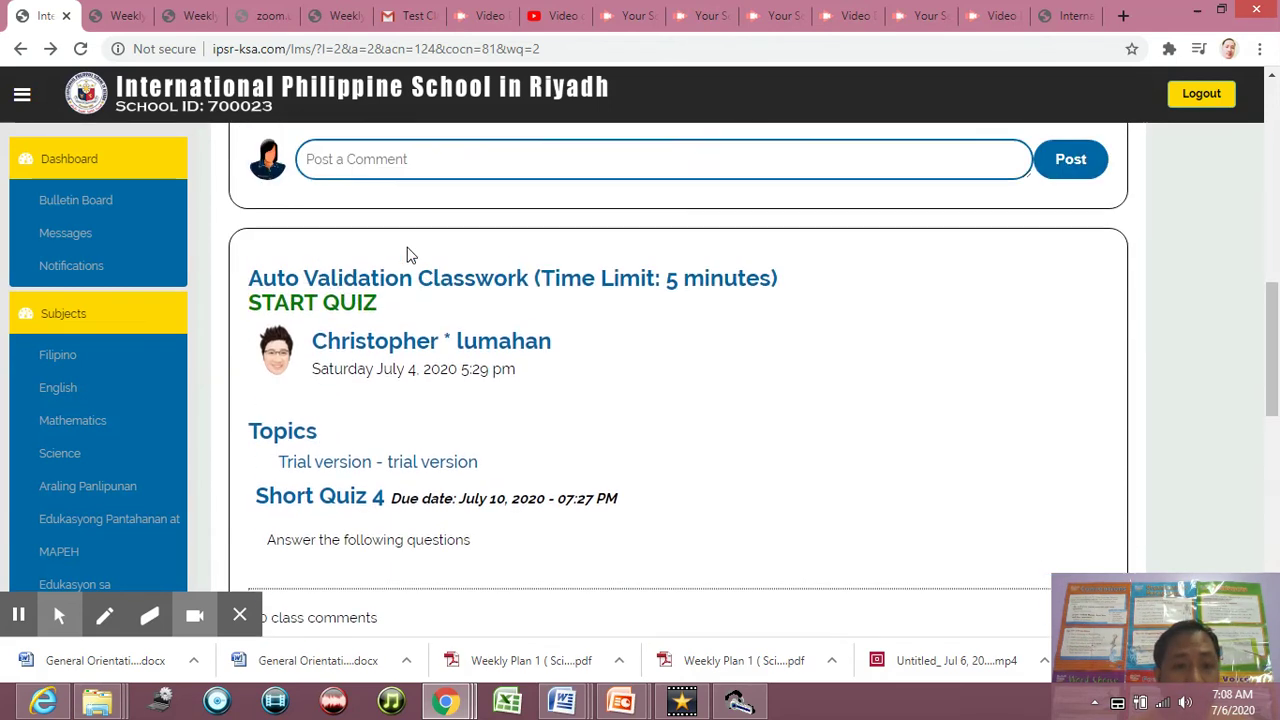
Start Short Quiz 4, choosing 'jar' for question 1 and 'solid' for question 2
click(336, 312)
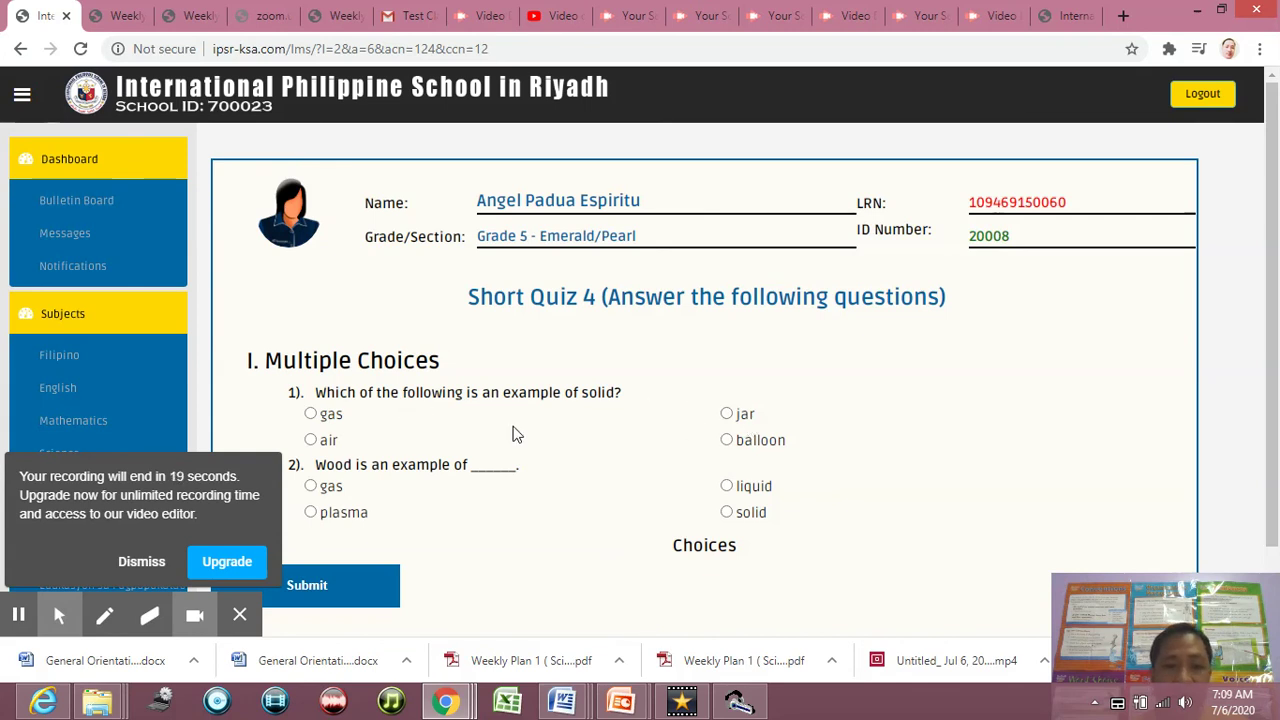
click(729, 416)
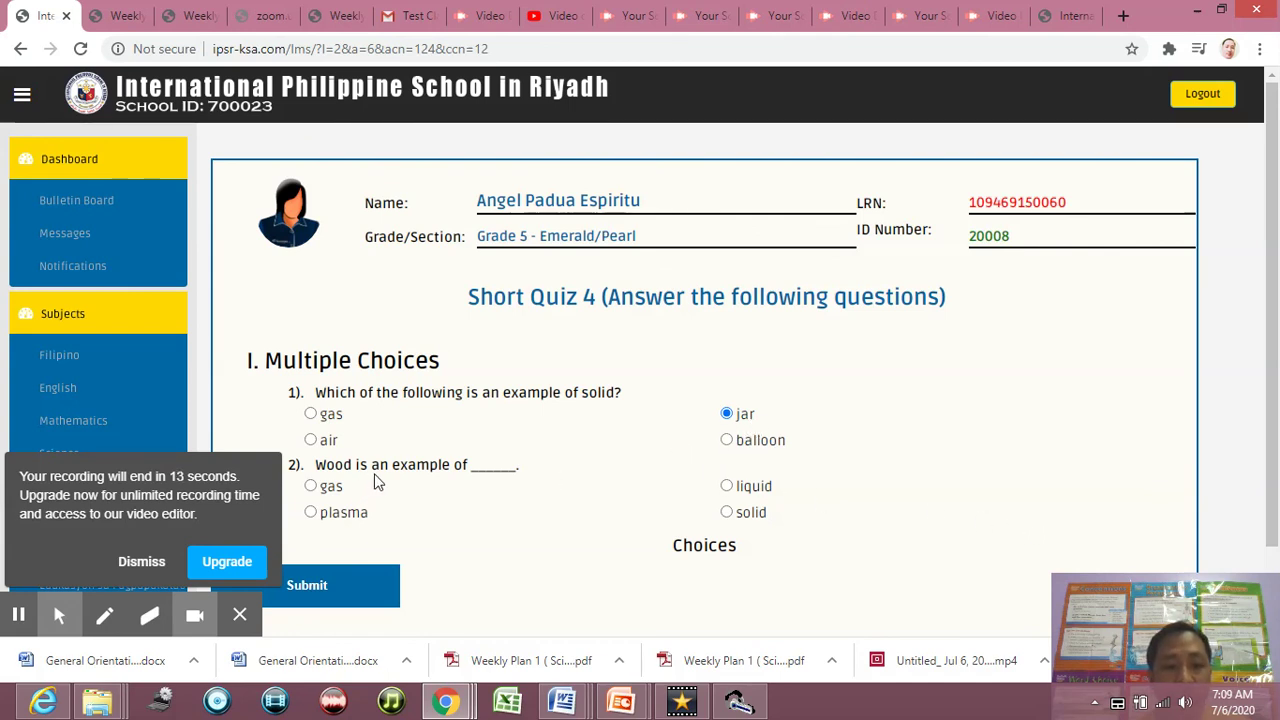
click(726, 514)
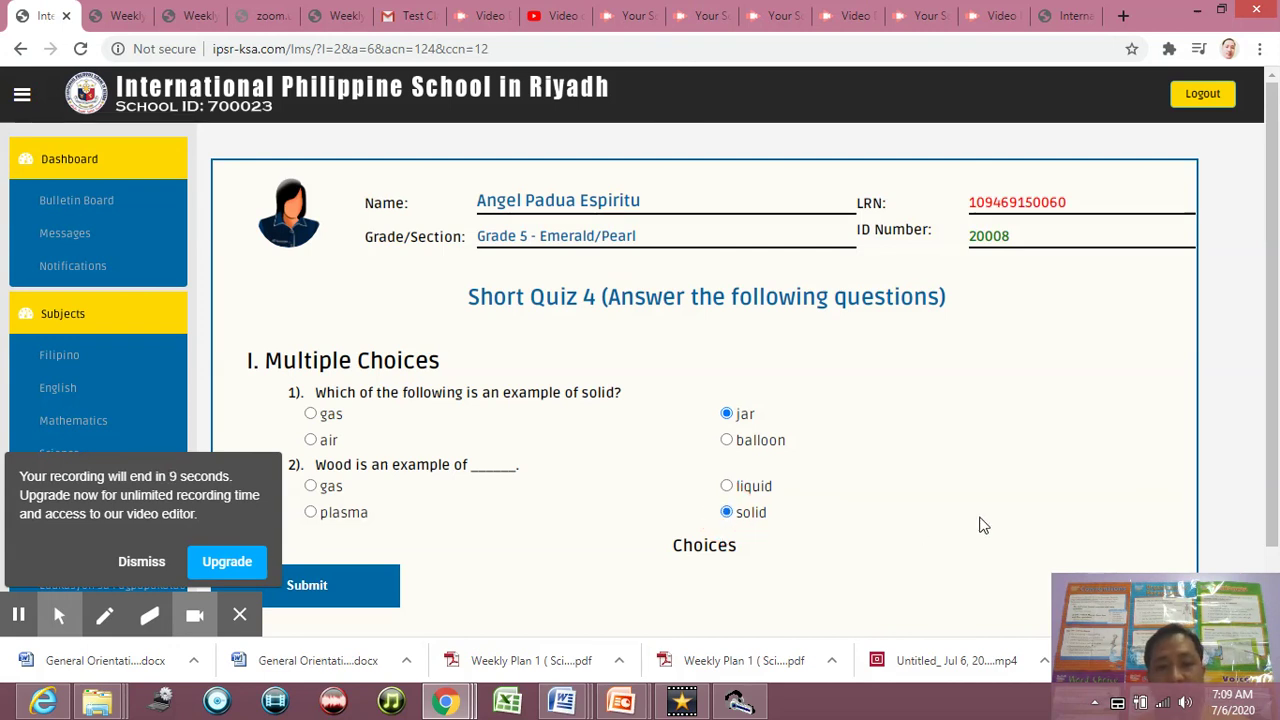